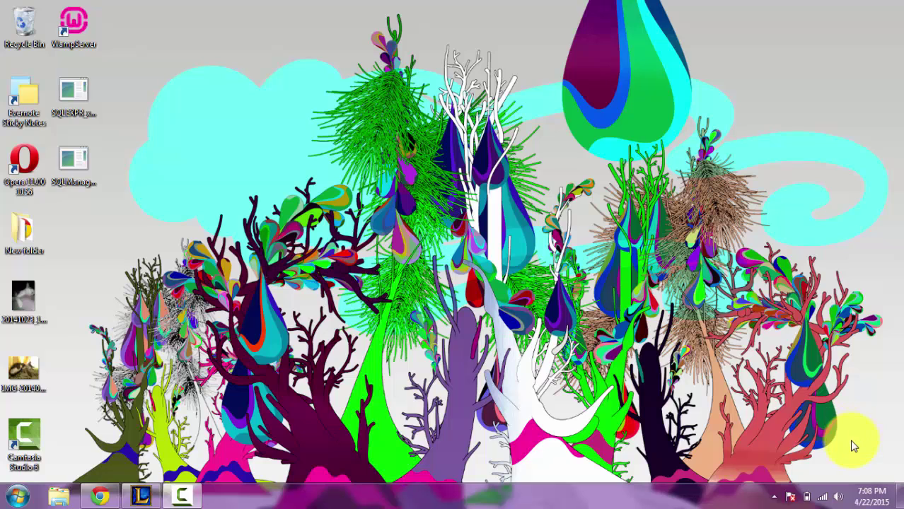
Step: Launch SQL Server Management Studio and connect to the RAMIPC database engine with Windows Authentication
{"action": "left_click", "coordinate": [17, 497]}
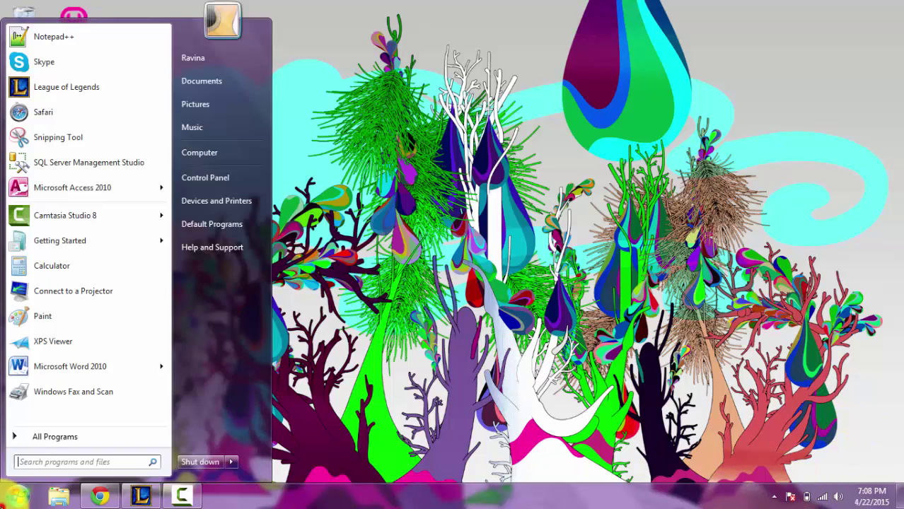
{"action": "left_click", "coordinate": [97, 168]}
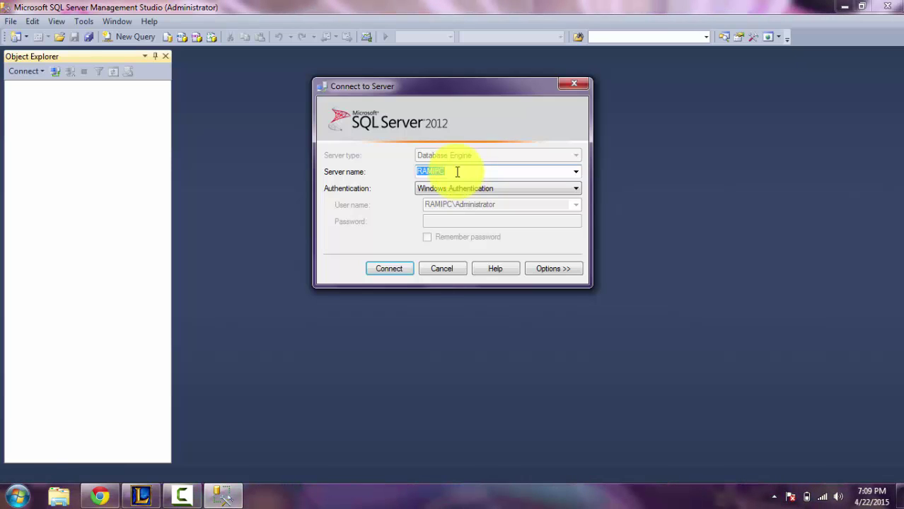
{"action": "left_click", "coordinate": [396, 270]}
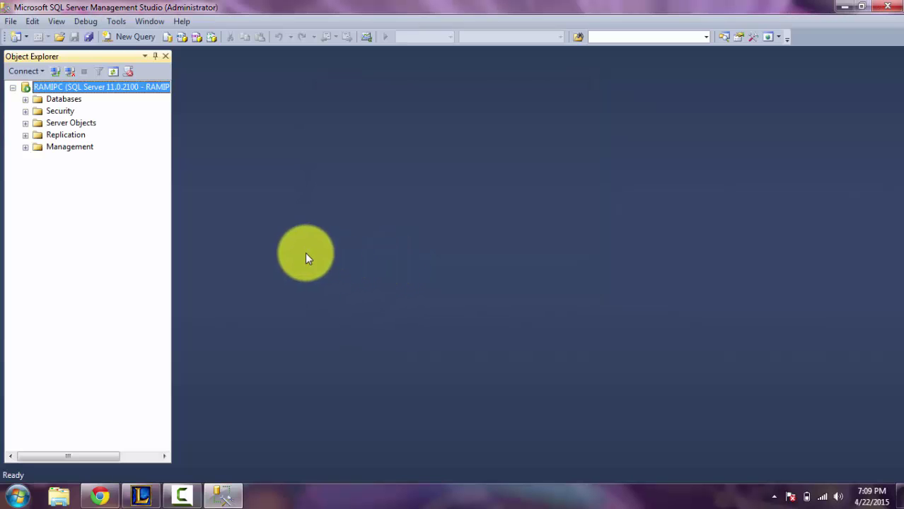
Step: Create a new database named John Sports Club on the server
{"action": "double_click", "coordinate": [65, 101]}
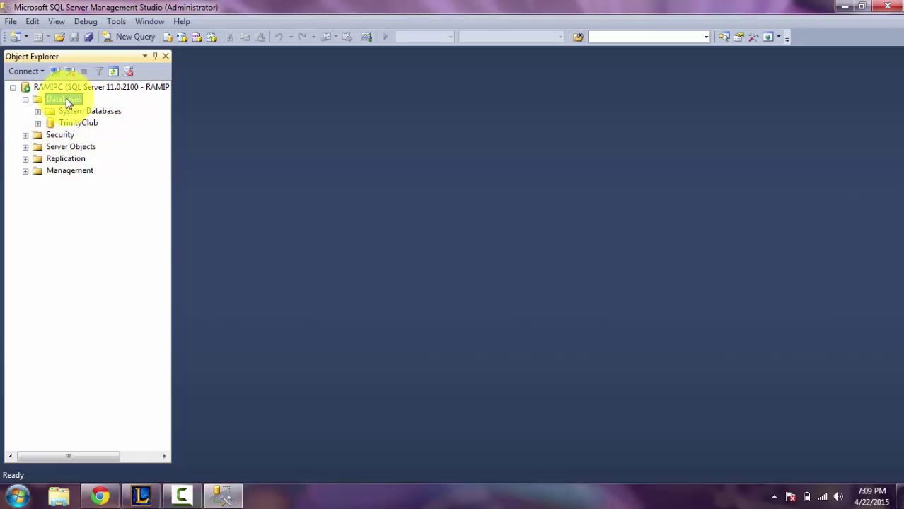
{"action": "right_click", "coordinate": [65, 101]}
{"action": "left_click", "coordinate": [91, 107]}
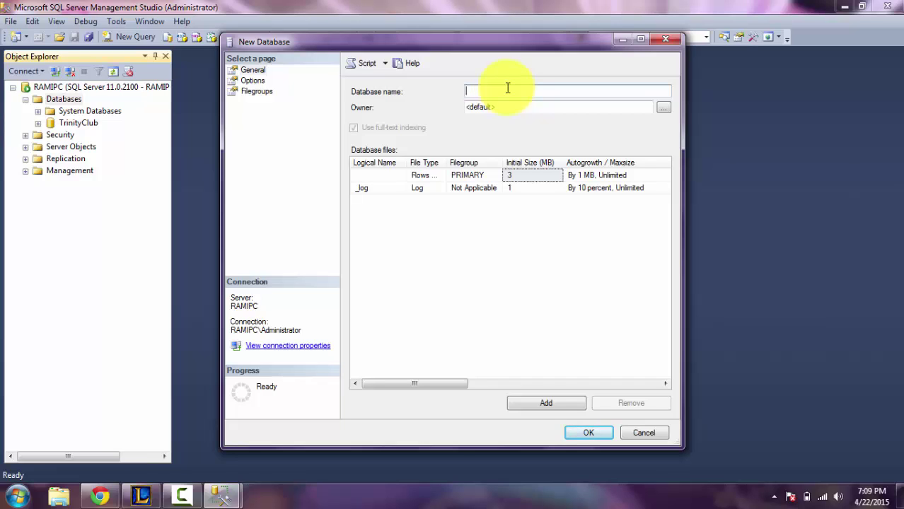
{"action": "type", "text": "John Sports Club"}
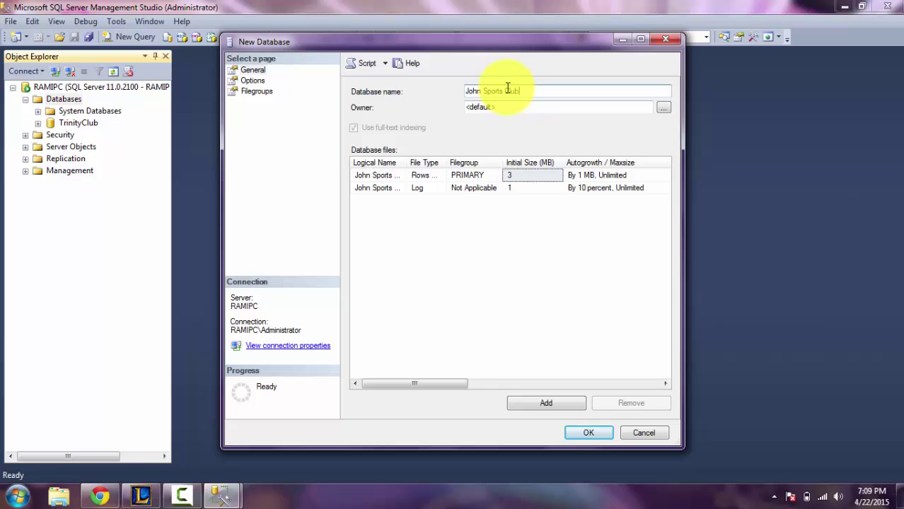
{"action": "left_click", "coordinate": [587, 434]}
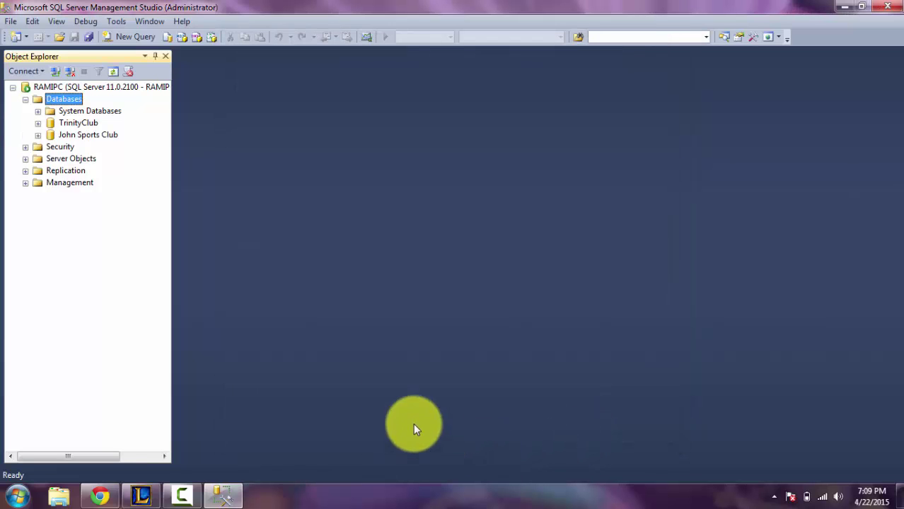
Step: Start designing a new table in the John Sports Club database
{"action": "double_click", "coordinate": [110, 135]}
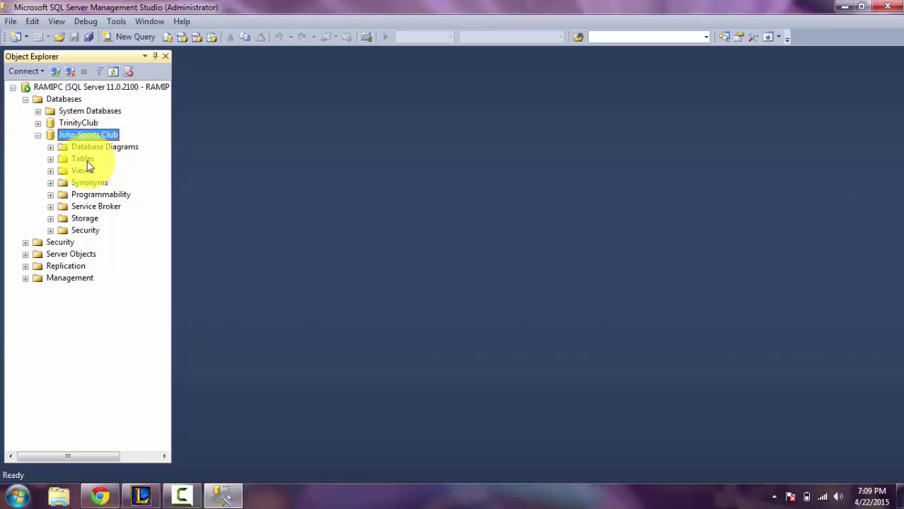
{"action": "double_click", "coordinate": [84, 159]}
{"action": "right_click", "coordinate": [89, 161]}
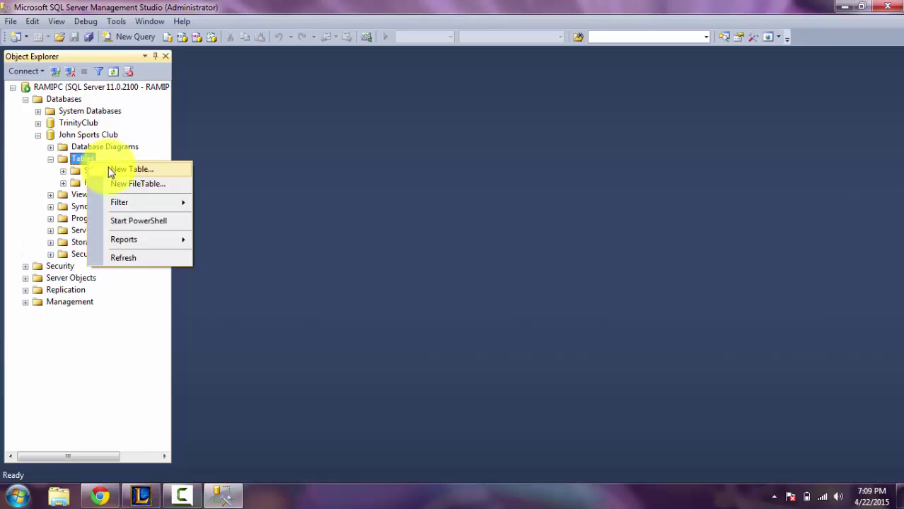
{"action": "left_click", "coordinate": [108, 168]}
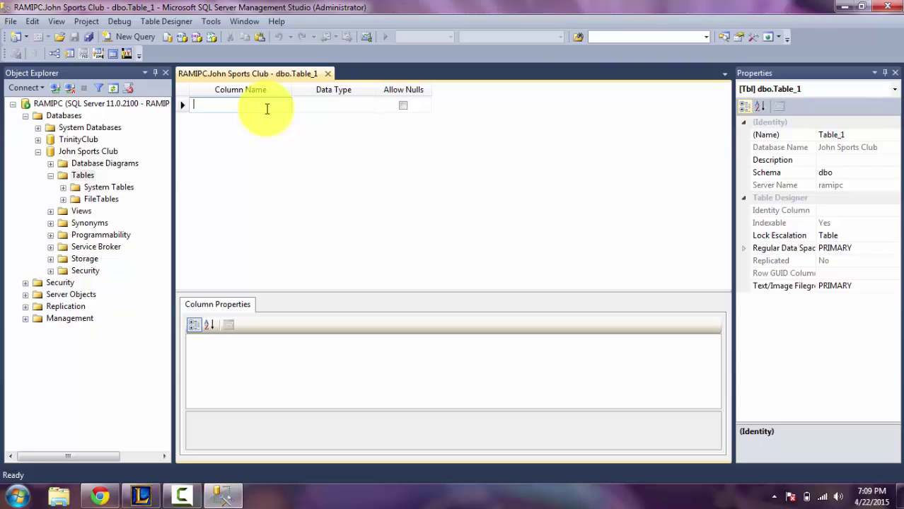
Step: Add the columns ID, FirstName and LastName to the new table, keeping the default data type
{"action": "type", "text": "ID"}
{"action": "left_click", "coordinate": [312, 103]}
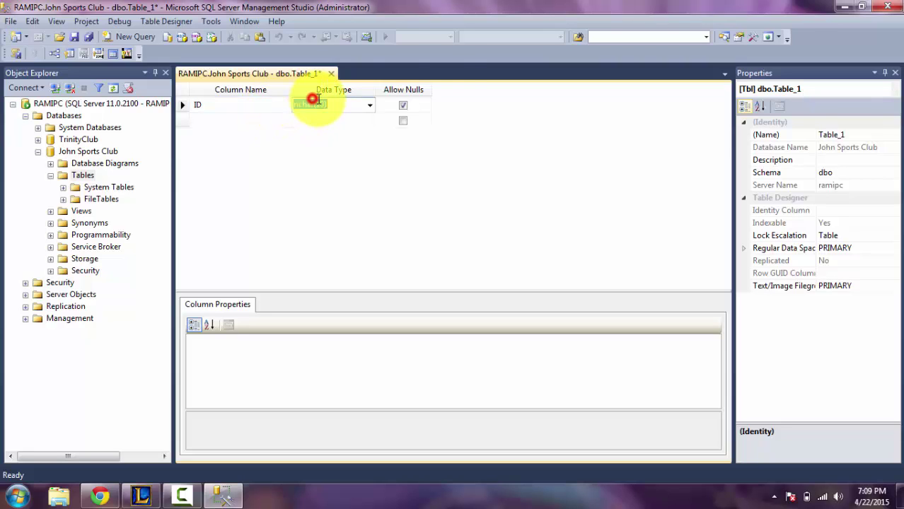
{"action": "left_click", "coordinate": [247, 122]}
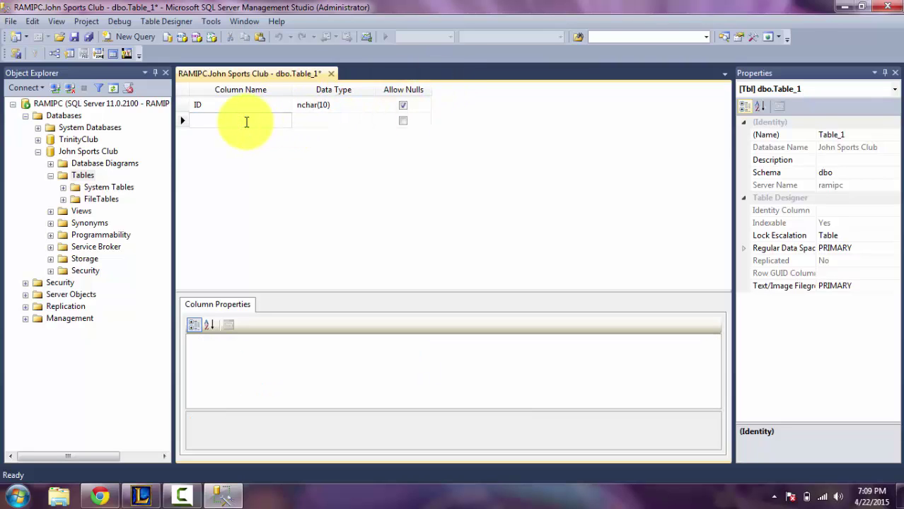
{"action": "type", "text": "F"}
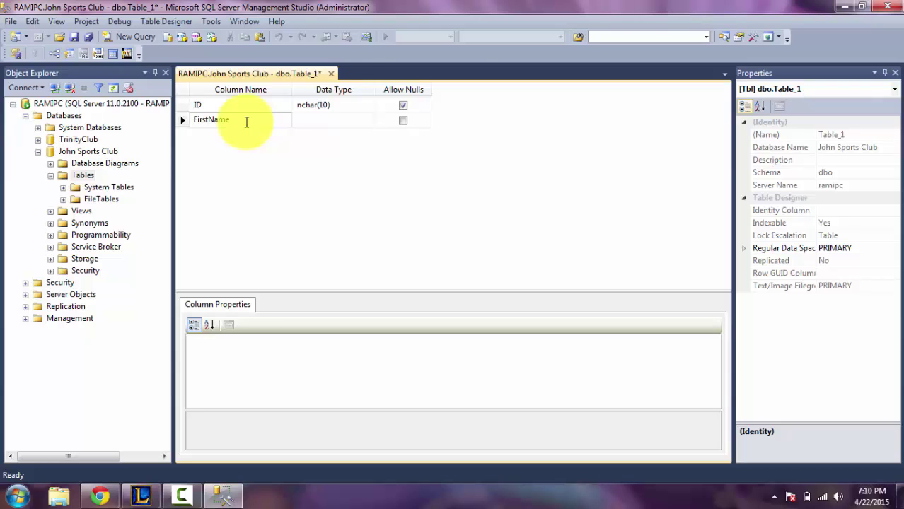
{"action": "type", "text": "irstName"}
{"action": "left_click", "coordinate": [346, 126]}
{"action": "left_click", "coordinate": [229, 137]}
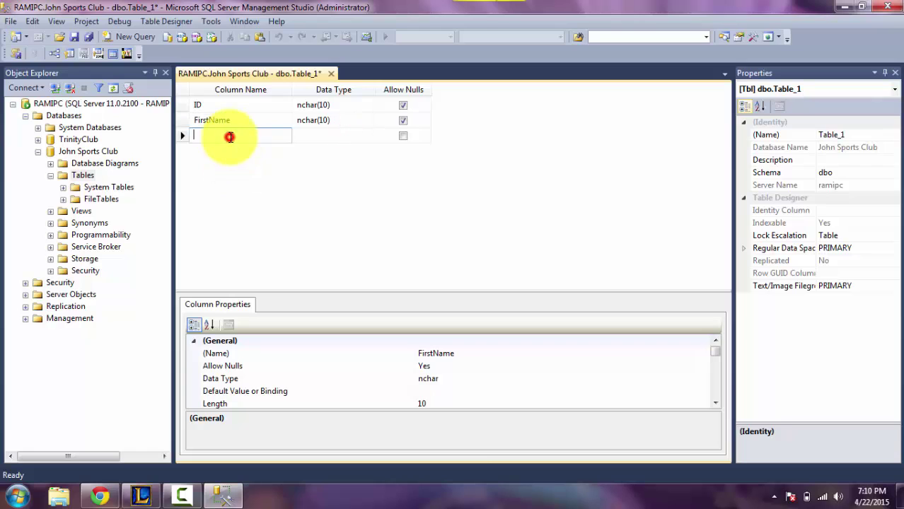
{"action": "type", "text": "LastName"}
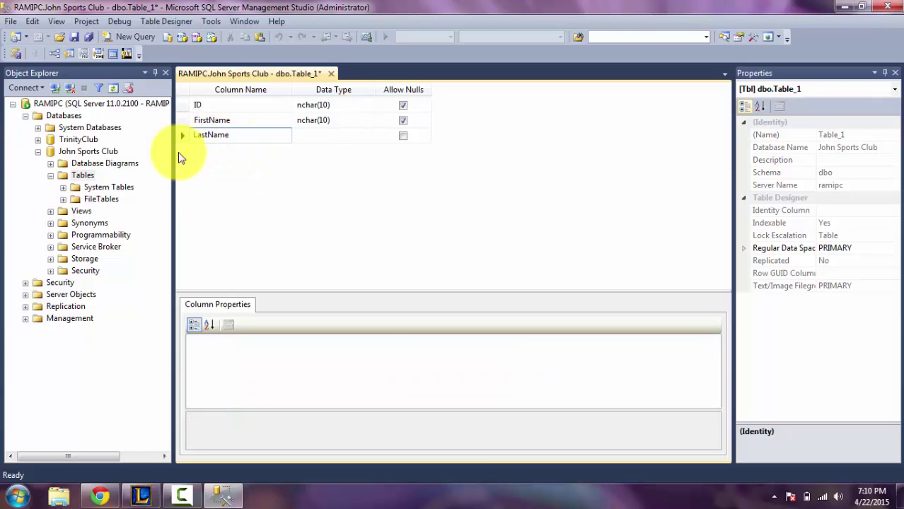
Step: Add the columns Address, Activity and Fee below LastName, keeping the default data type
{"action": "left_click", "coordinate": [199, 151]}
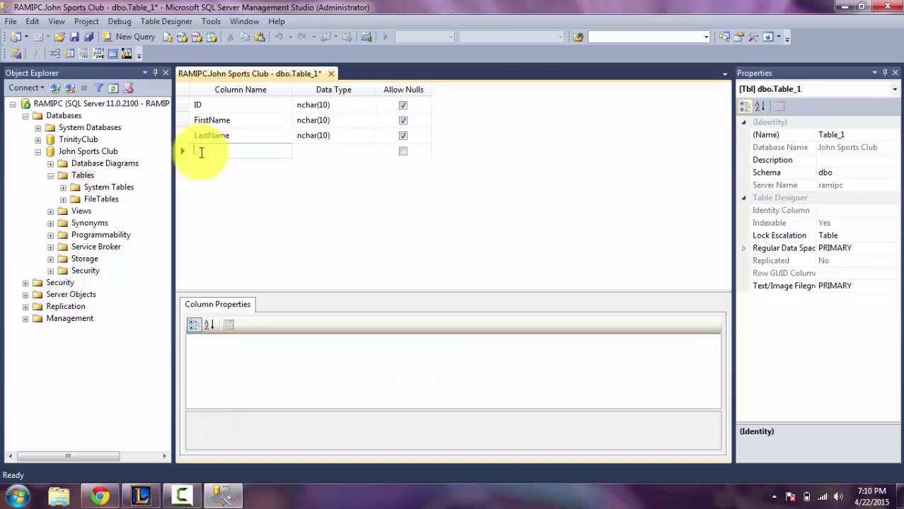
{"action": "type", "text": "St"}
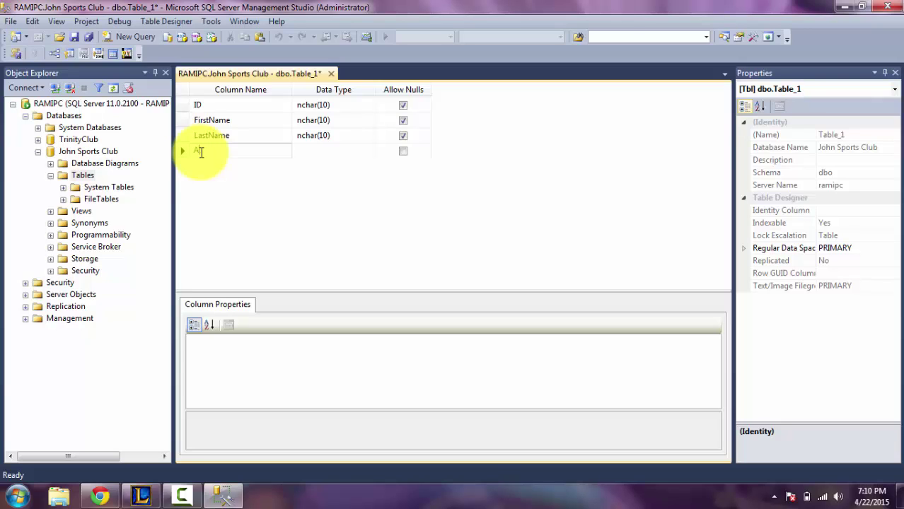
{"action": "type", "text": "ss"}
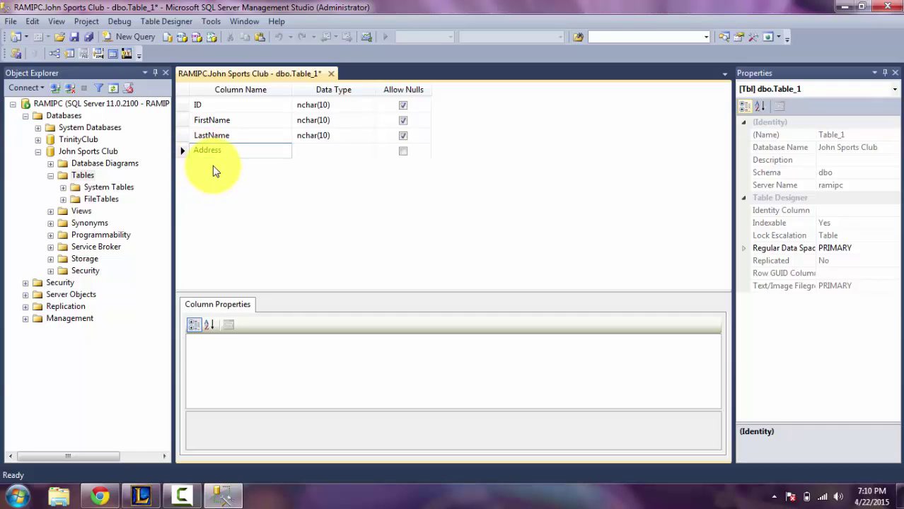
{"action": "left_click", "coordinate": [215, 167]}
{"action": "type", "text": "Acti"}
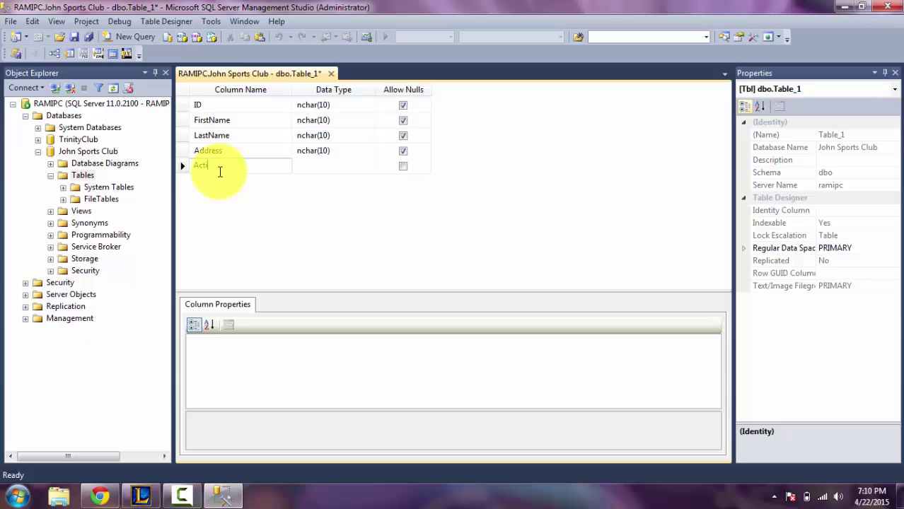
{"action": "type", "text": "vity"}
{"action": "left_click", "coordinate": [226, 179]}
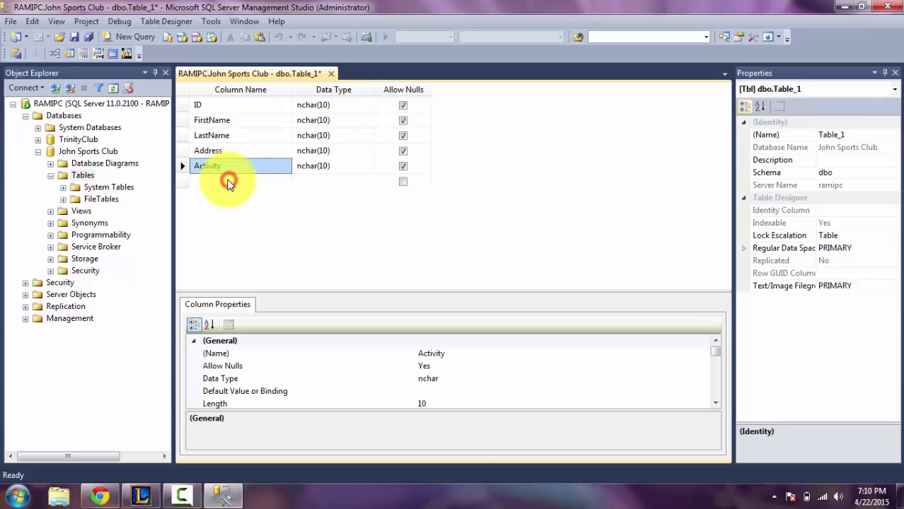
{"action": "left_click", "coordinate": [225, 181]}
{"action": "type", "text": "Fee"}
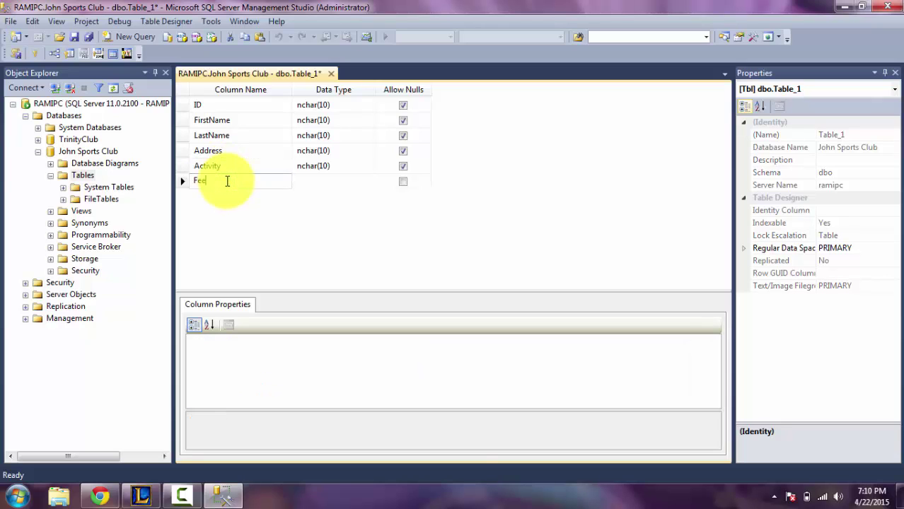
{"action": "left_click", "coordinate": [347, 181]}
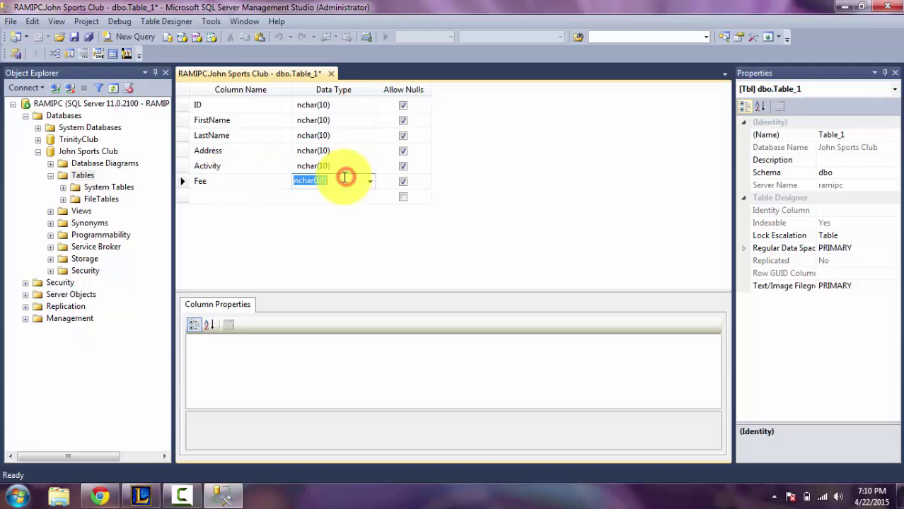
Step: Set the data type of the FirstName and LastName columns to varchar(50)
{"action": "left_click", "coordinate": [322, 106]}
{"action": "left_click", "coordinate": [322, 106]}
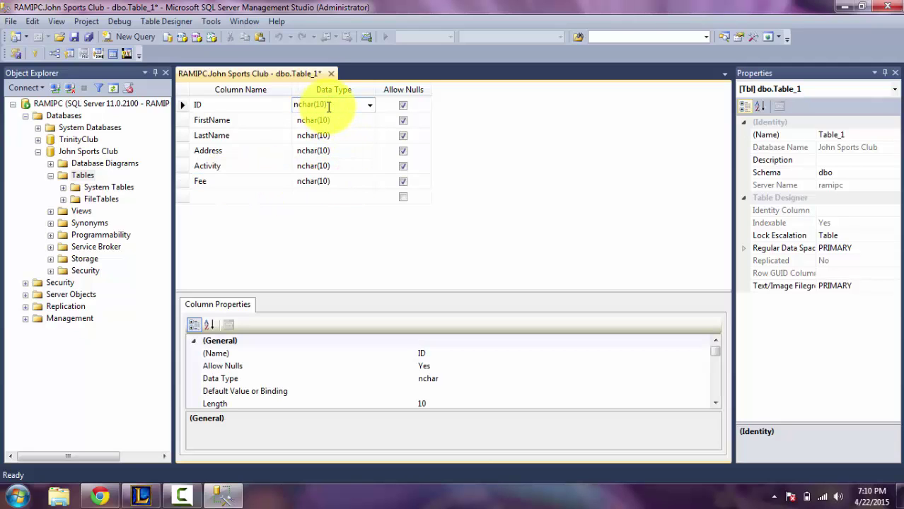
{"action": "left_click", "coordinate": [325, 118]}
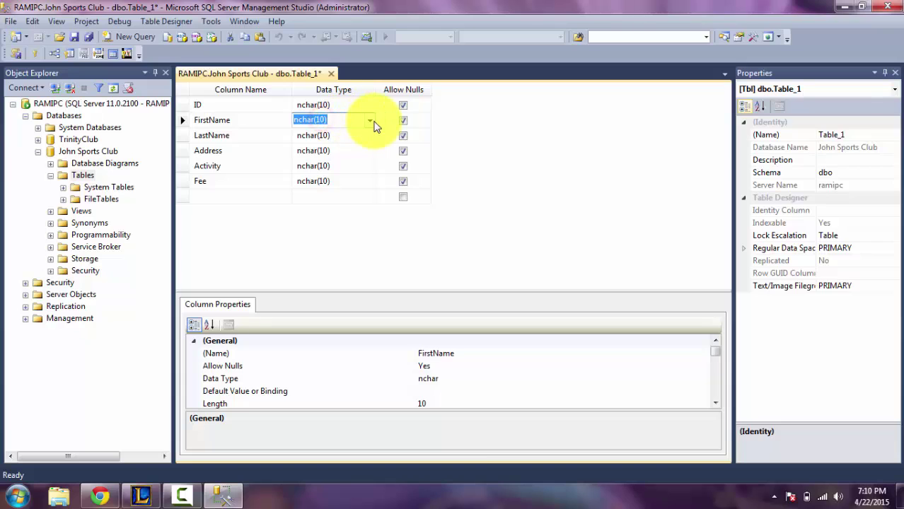
{"action": "left_click", "coordinate": [373, 121]}
{"action": "scroll", "coordinate": [369, 121], "scroll_direction": "down", "scroll_amount": 4}
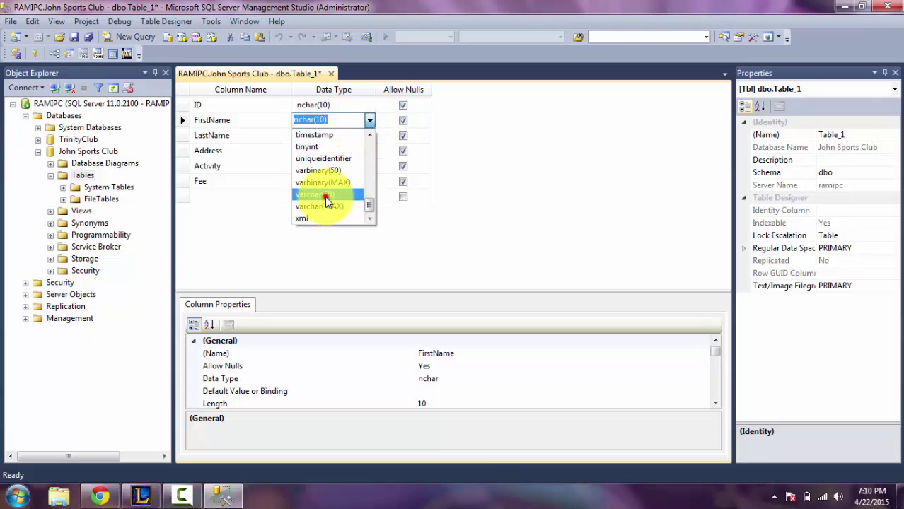
{"action": "left_click", "coordinate": [324, 194]}
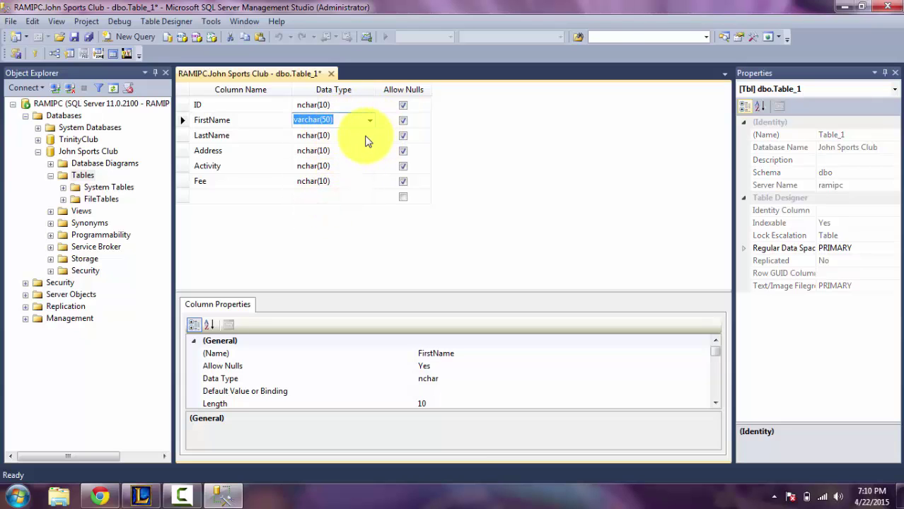
{"action": "left_click", "coordinate": [365, 135]}
{"action": "left_click", "coordinate": [368, 136]}
{"action": "scroll", "coordinate": [341, 211], "scroll_direction": "down", "scroll_amount": 5}
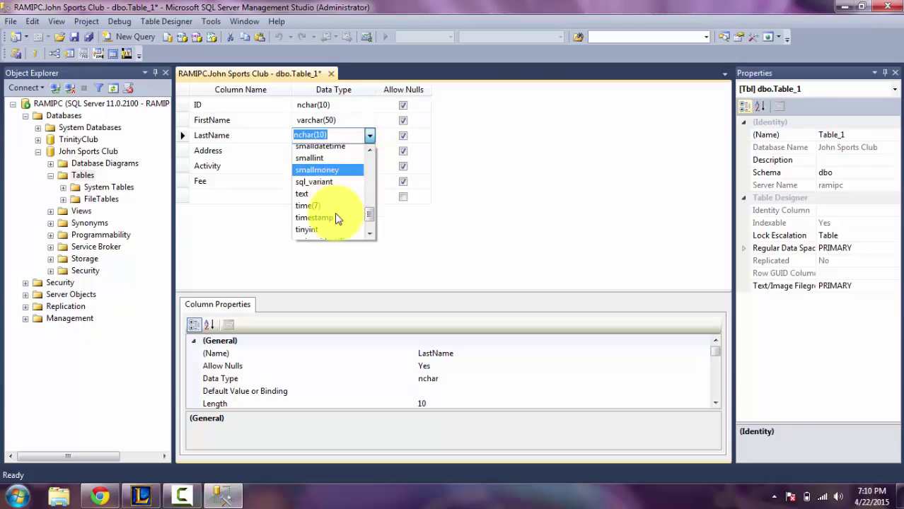
{"action": "left_click", "coordinate": [333, 210]}
Step: Set the data type of the Address column to varchar(50)
{"action": "left_click", "coordinate": [360, 150]}
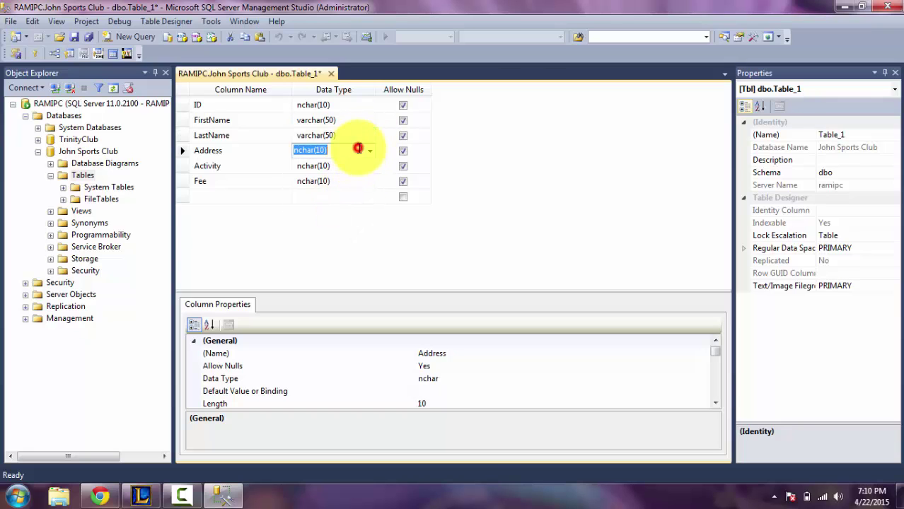
{"action": "left_click", "coordinate": [369, 152]}
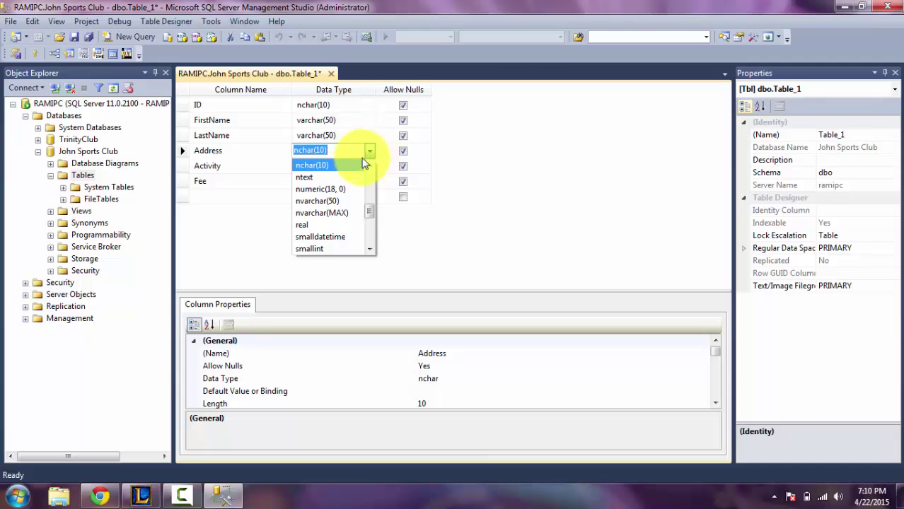
{"action": "scroll", "coordinate": [326, 230], "scroll_direction": "down", "scroll_amount": 3}
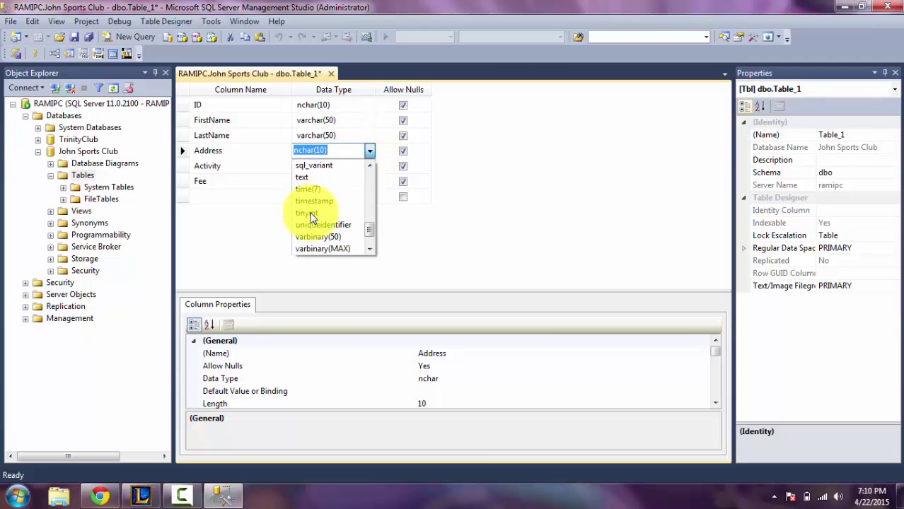
{"action": "scroll", "coordinate": [311, 218], "scroll_direction": "up", "scroll_amount": 1}
{"action": "scroll", "coordinate": [312, 218], "scroll_direction": "down", "scroll_amount": 3}
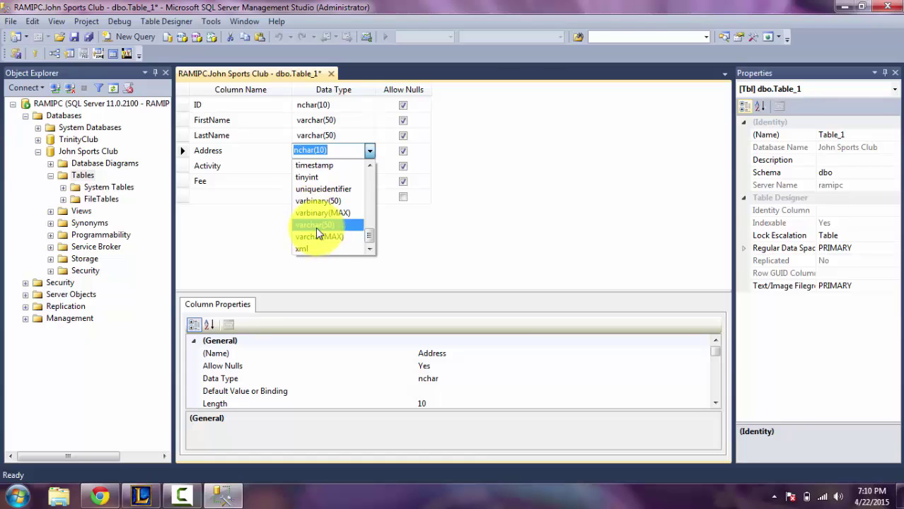
{"action": "left_click", "coordinate": [315, 227]}
Step: Set the data type of the Activity column to varbinary(50)
{"action": "left_click", "coordinate": [368, 166]}
{"action": "left_click", "coordinate": [369, 165]}
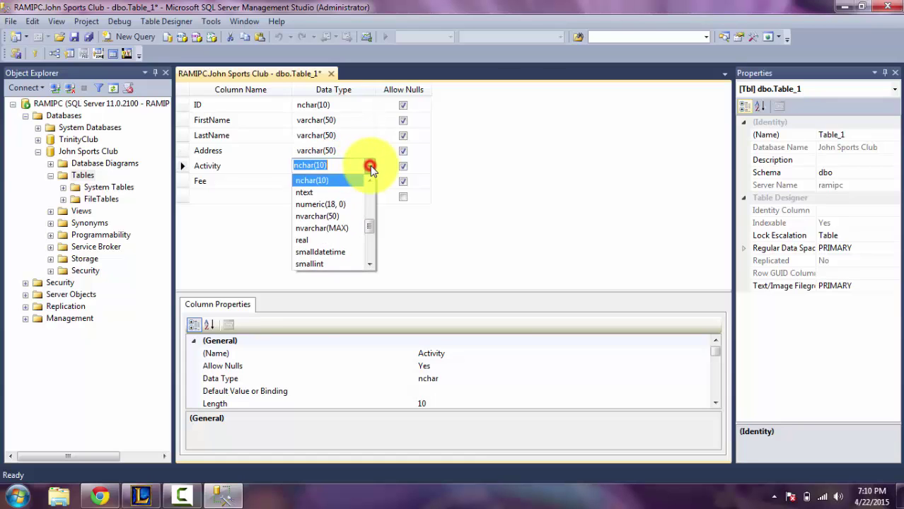
{"action": "scroll", "coordinate": [359, 211], "scroll_direction": "down", "scroll_amount": 1}
{"action": "scroll", "coordinate": [357, 212], "scroll_direction": "down", "scroll_amount": 3}
{"action": "left_click", "coordinate": [348, 221]}
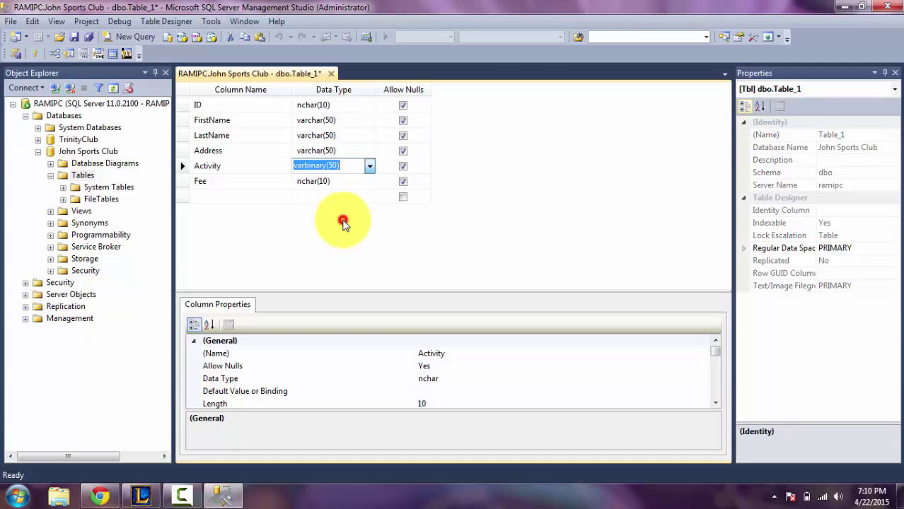
Step: Set the data type of the Fee column to smallint
{"action": "left_click", "coordinate": [353, 181]}
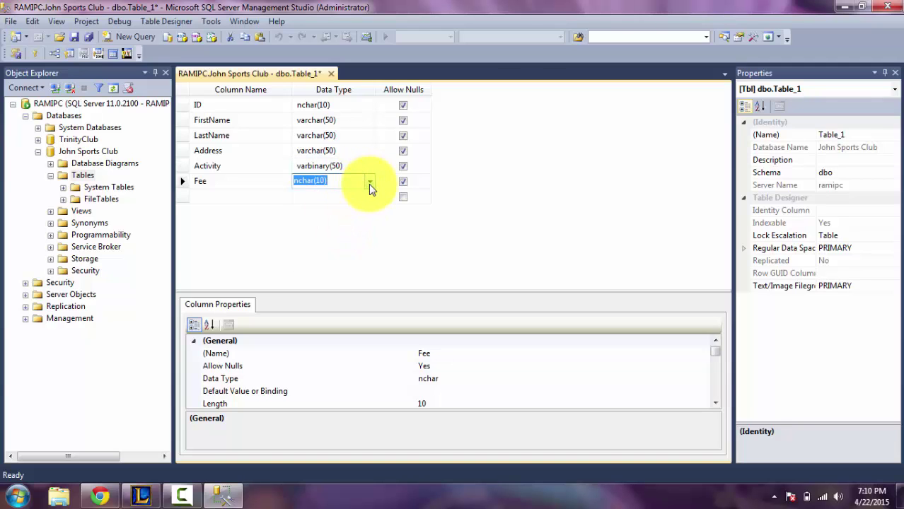
{"action": "left_click", "coordinate": [369, 183]}
{"action": "scroll", "coordinate": [354, 235], "scroll_direction": "down", "scroll_amount": 1}
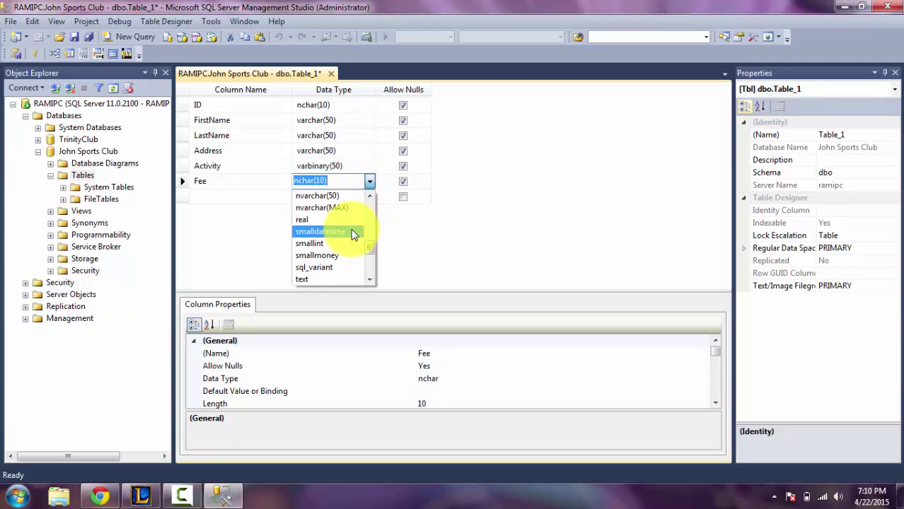
{"action": "scroll", "coordinate": [354, 235], "scroll_direction": "down", "scroll_amount": 1}
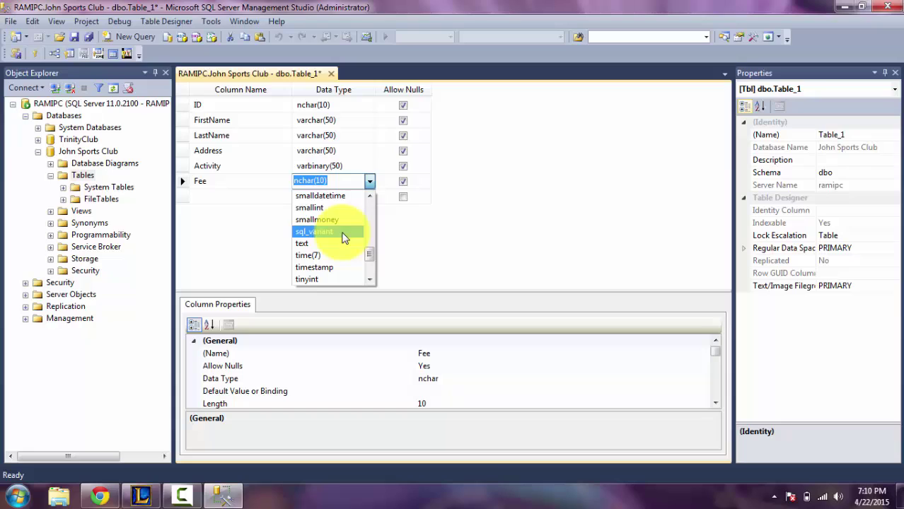
{"action": "left_click", "coordinate": [332, 209]}
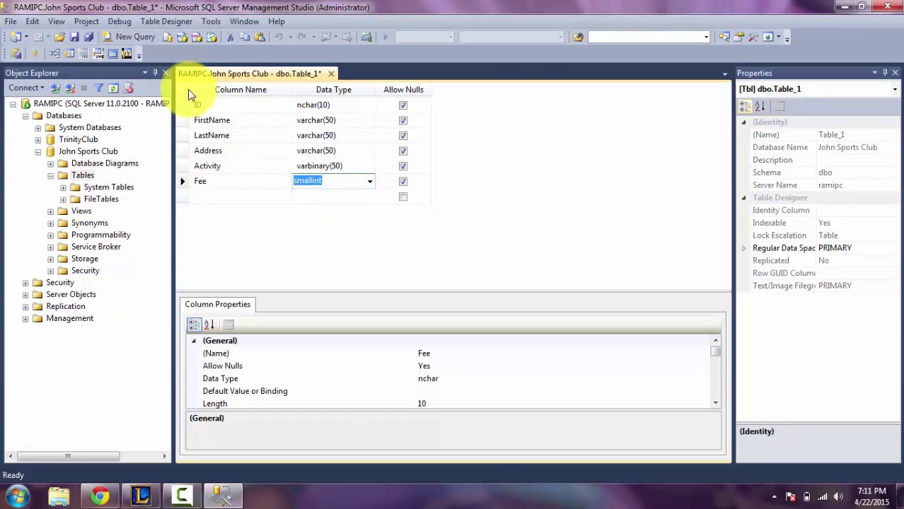
Step: Save the table under the name Members
{"action": "key", "text": "ctrl+s"}
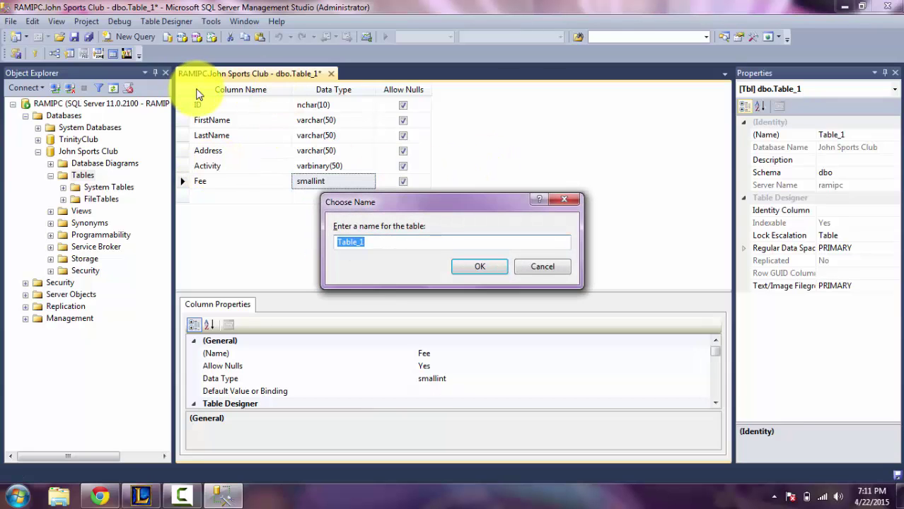
{"action": "key", "text": "BackSpace"}
{"action": "type", "text": "Members"}
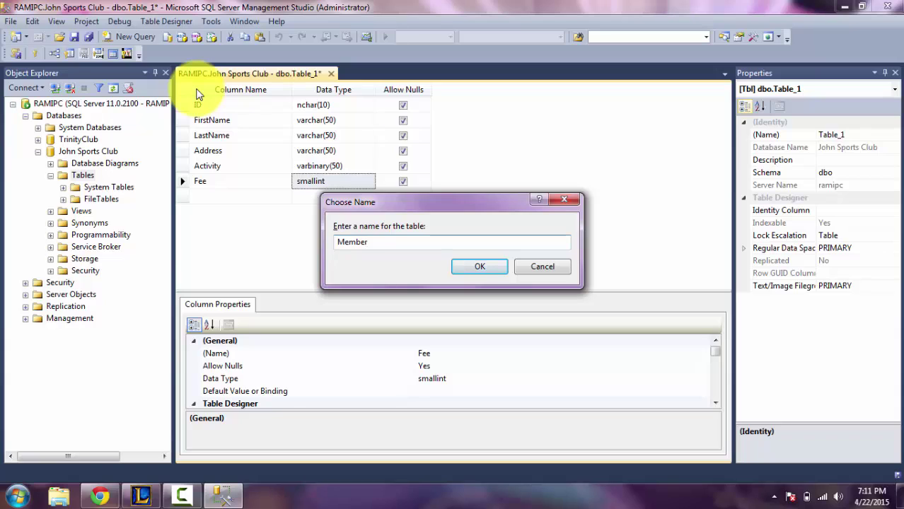
{"action": "left_click", "coordinate": [497, 265]}
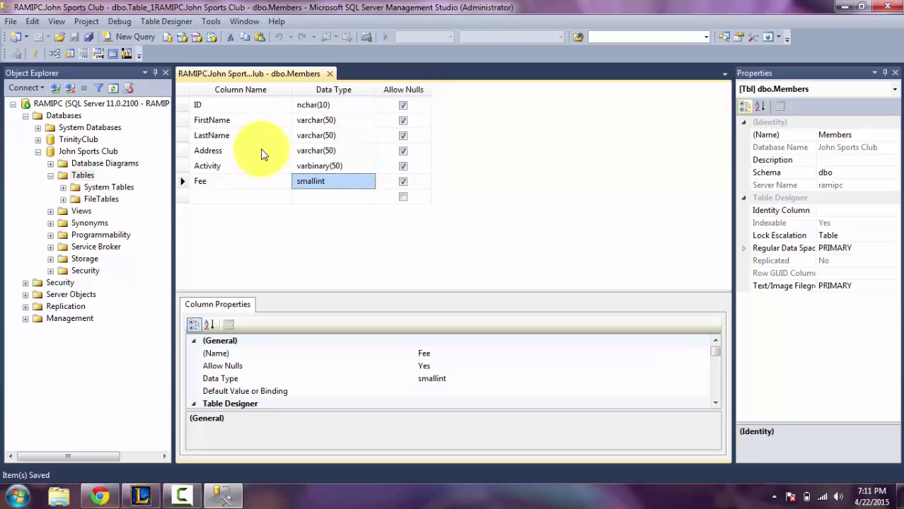
Step: Refresh the Tables folder of John Sports Club and open the top 200 rows of dbo.Members for editing
{"action": "right_click", "coordinate": [82, 177]}
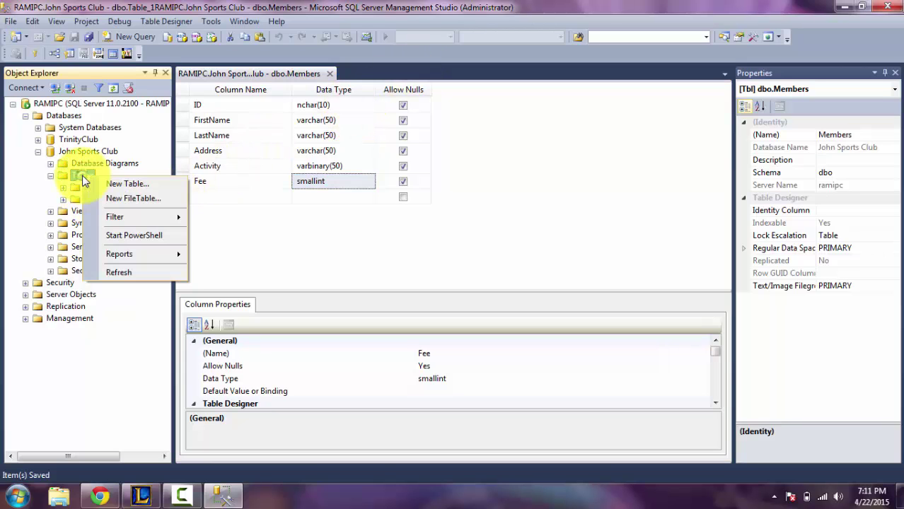
{"action": "left_click", "coordinate": [121, 272]}
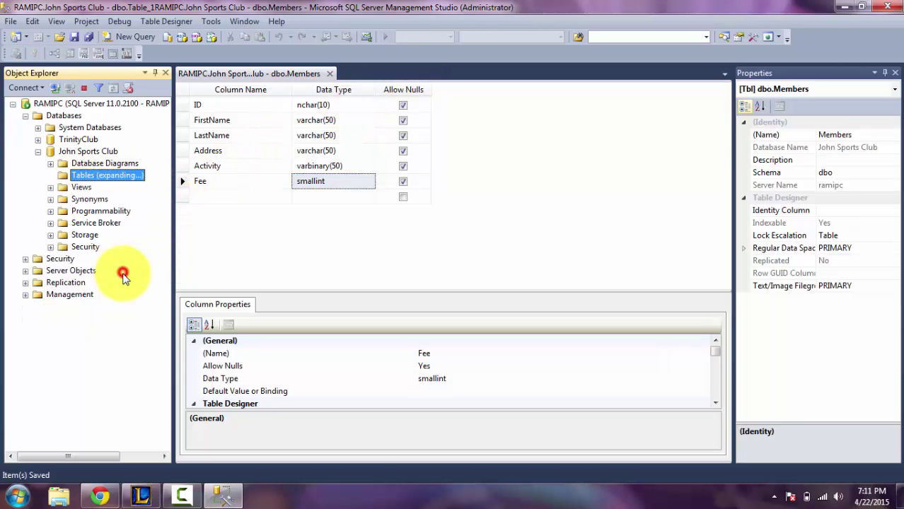
{"action": "left_click", "coordinate": [108, 211]}
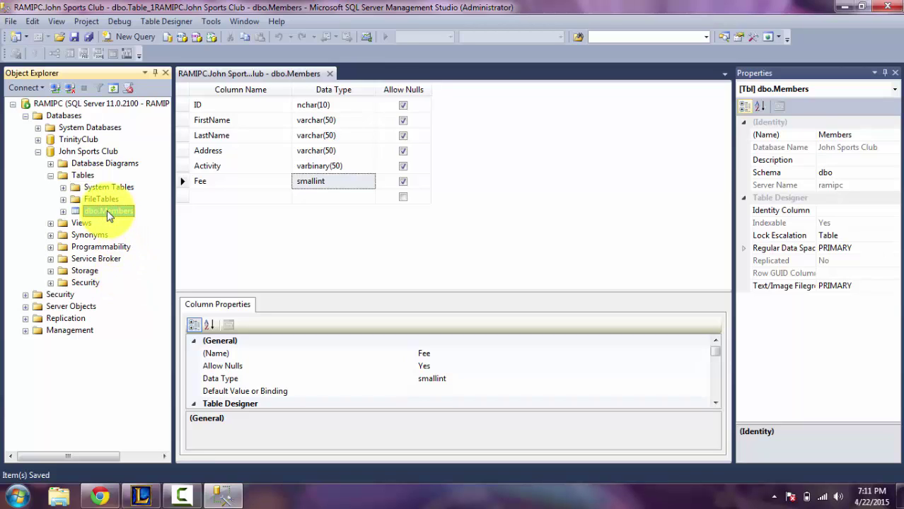
{"action": "right_click", "coordinate": [108, 212]}
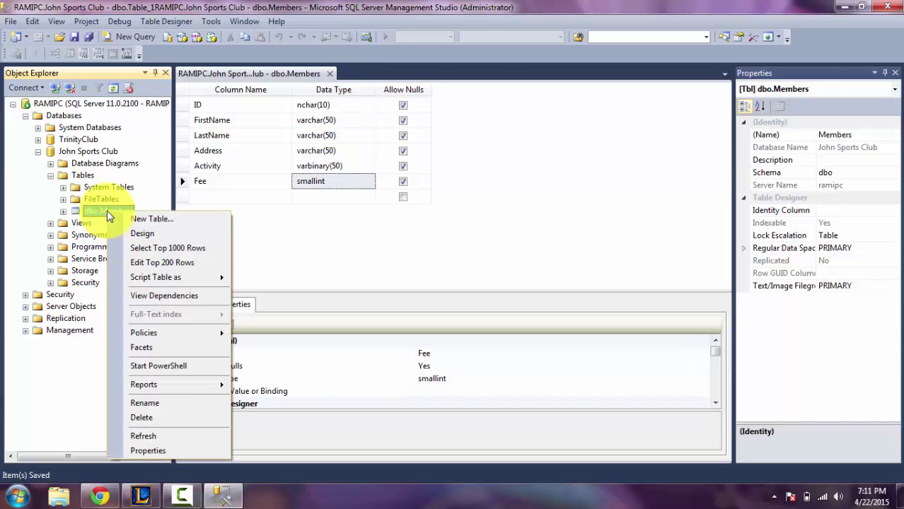
{"action": "left_click", "coordinate": [164, 266]}
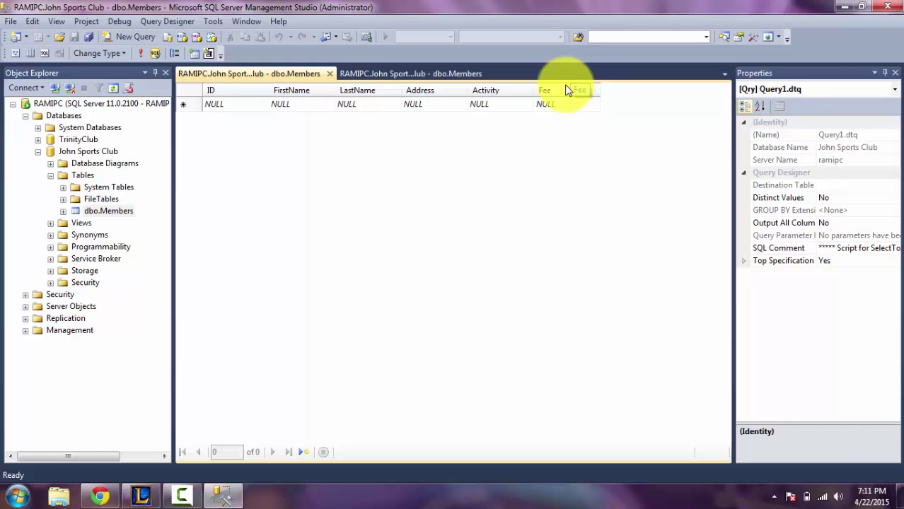
Step: Close SQL Server Management Studio, start Microsoft Access 2010 and create a blank database with the file name Database2
{"action": "left_click", "coordinate": [897, 7]}
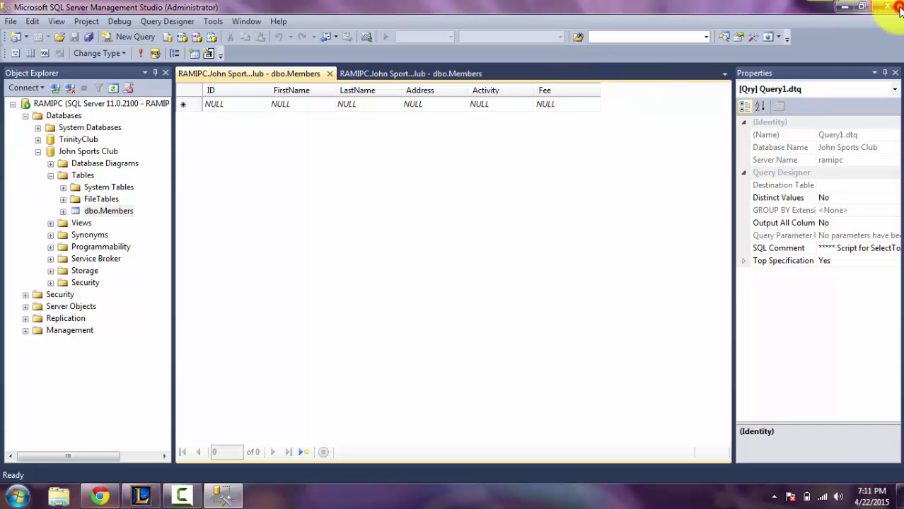
{"action": "left_click", "coordinate": [15, 497]}
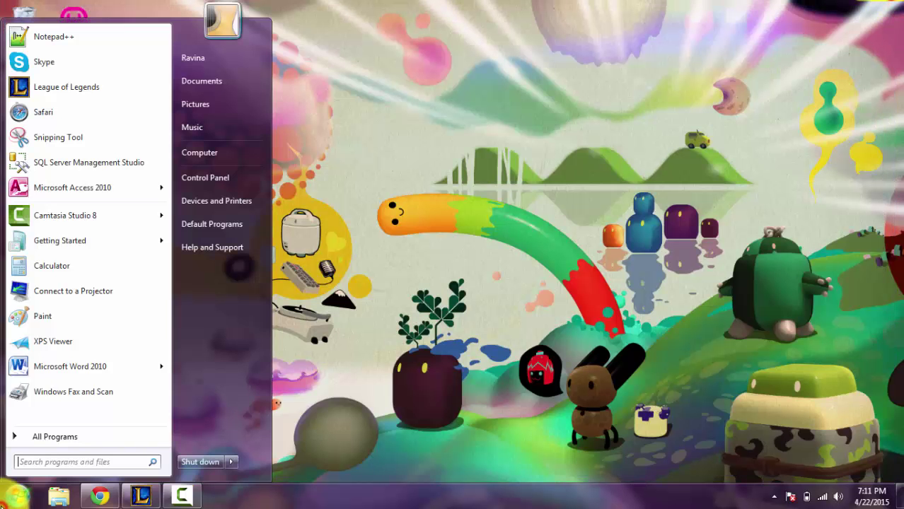
{"action": "left_click", "coordinate": [67, 187]}
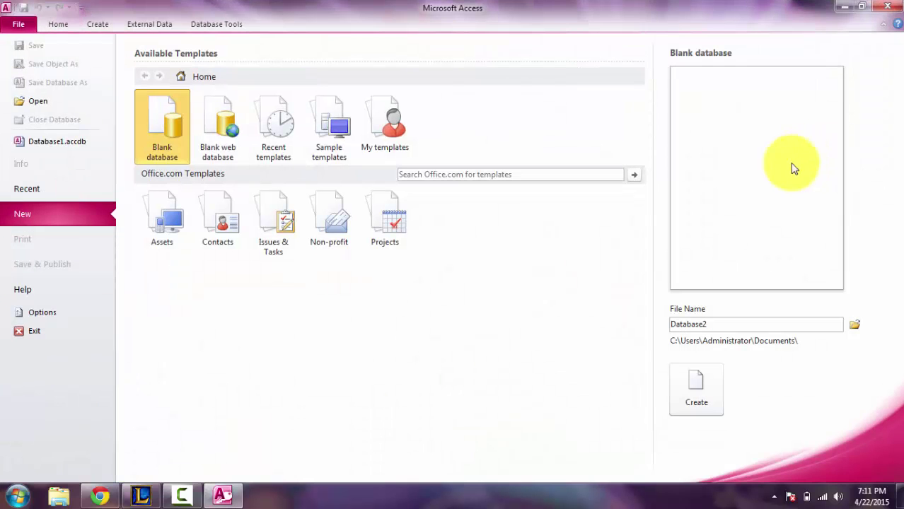
{"action": "left_click", "coordinate": [172, 145]}
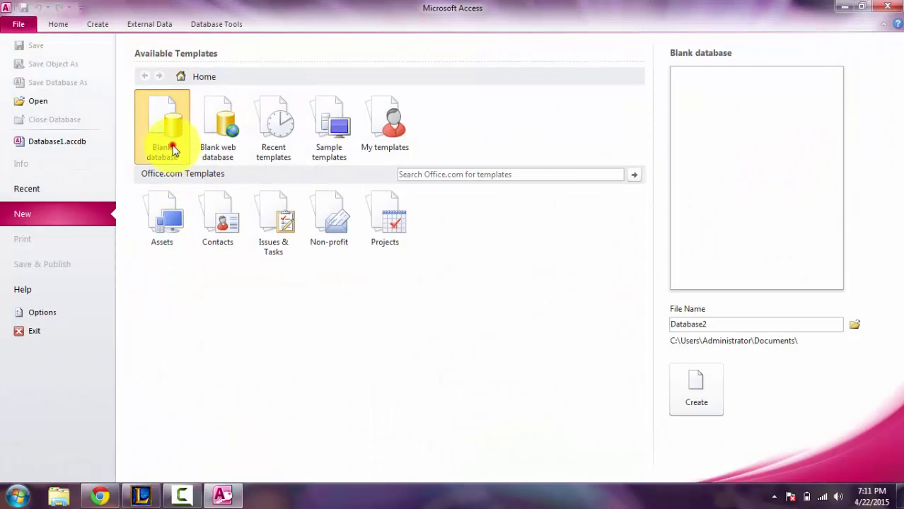
{"action": "left_click", "coordinate": [703, 390]}
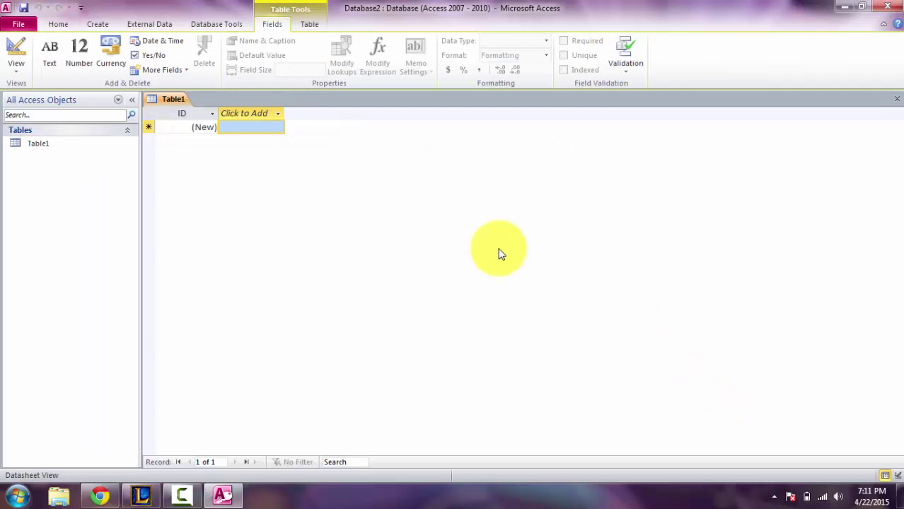
Step: Start an ODBC database import that links to the data source by creating a linked table
{"action": "left_click", "coordinate": [157, 26]}
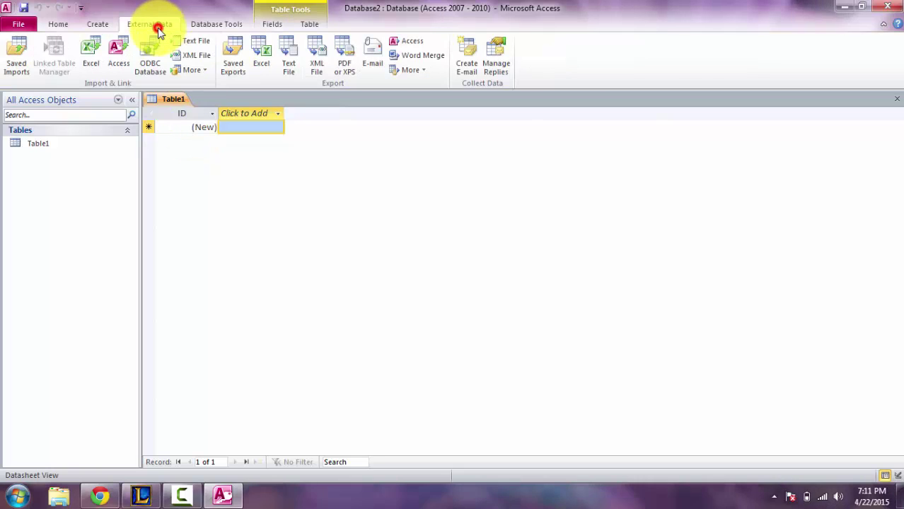
{"action": "left_click", "coordinate": [158, 65]}
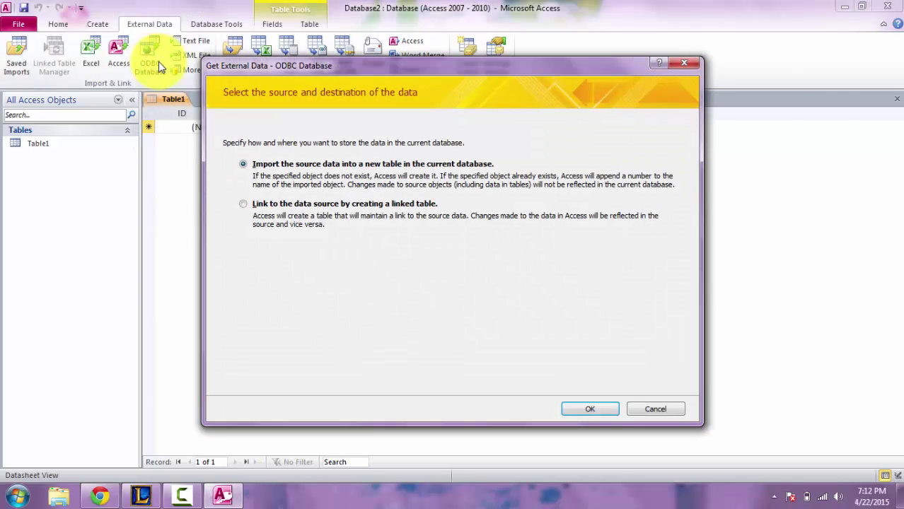
{"action": "left_click", "coordinate": [308, 207]}
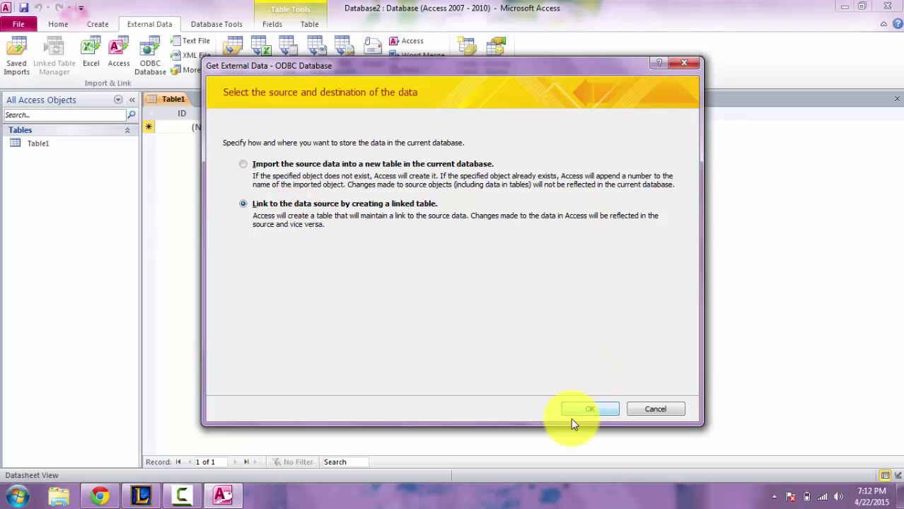
{"action": "left_click", "coordinate": [587, 409]}
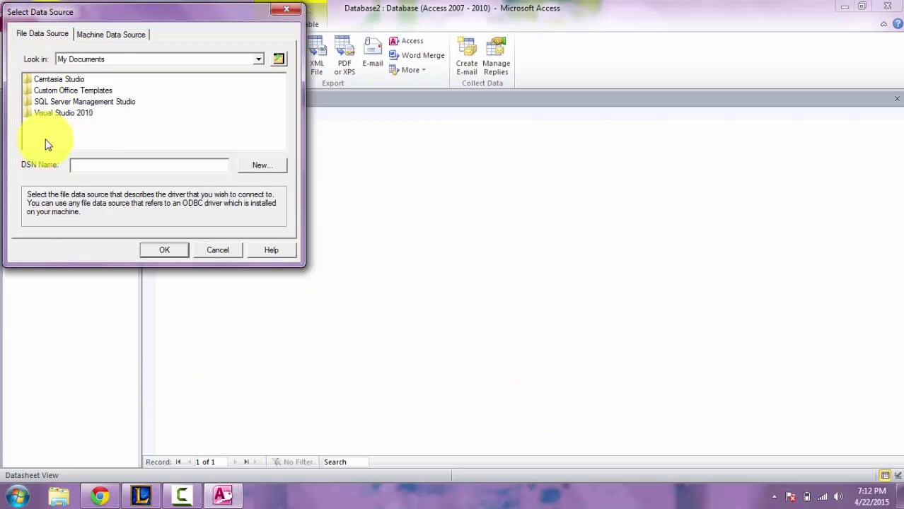
Step: Begin a new machine data source of the System Data Source type using the SQL Server driver
{"action": "left_click", "coordinate": [106, 35]}
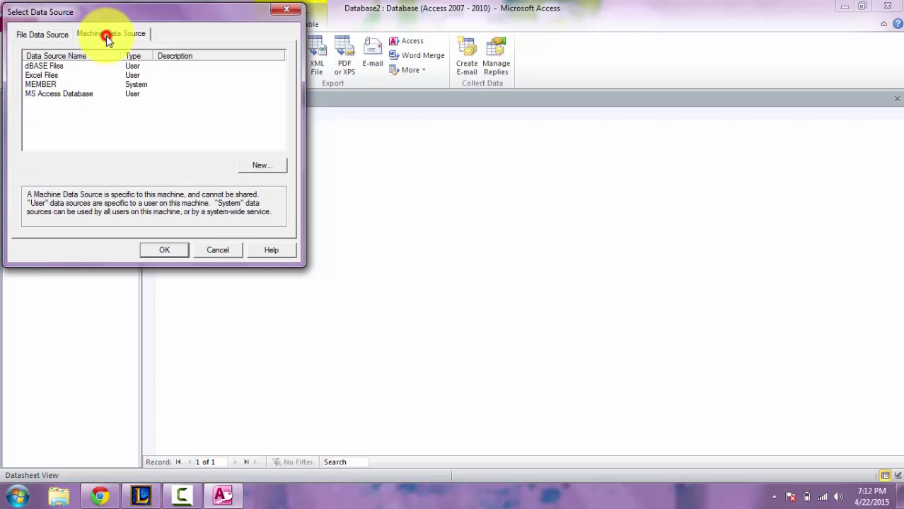
{"action": "left_click", "coordinate": [274, 165]}
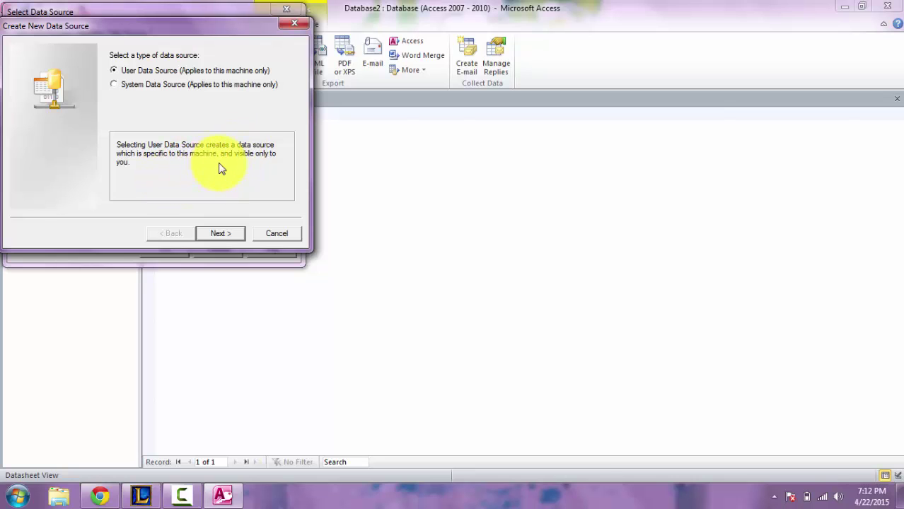
{"action": "left_click", "coordinate": [170, 86]}
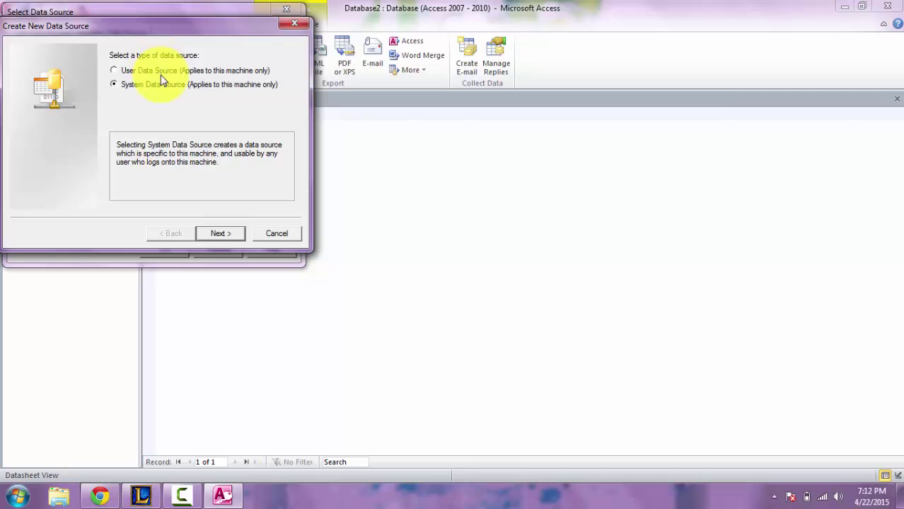
{"action": "left_click", "coordinate": [225, 234]}
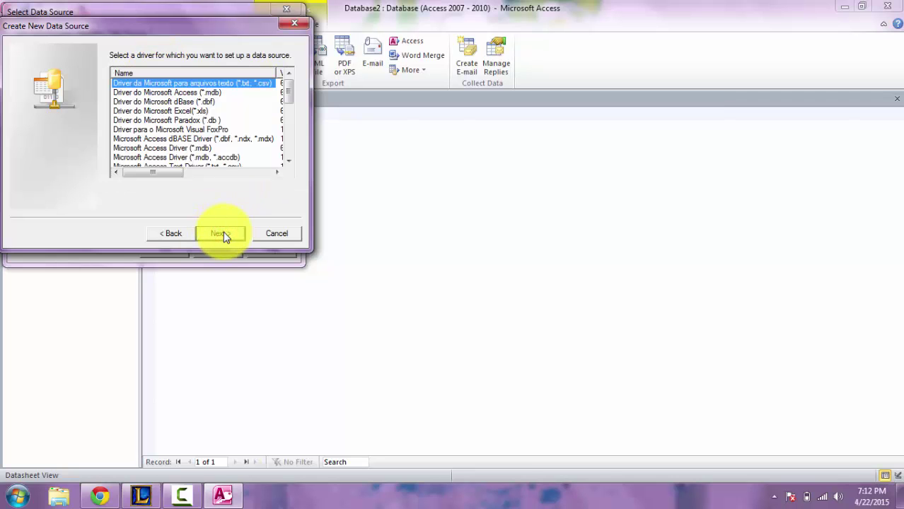
{"action": "scroll", "coordinate": [192, 131], "scroll_direction": "down", "scroll_amount": 4}
{"action": "scroll", "coordinate": [191, 130], "scroll_direction": "down", "scroll_amount": 1}
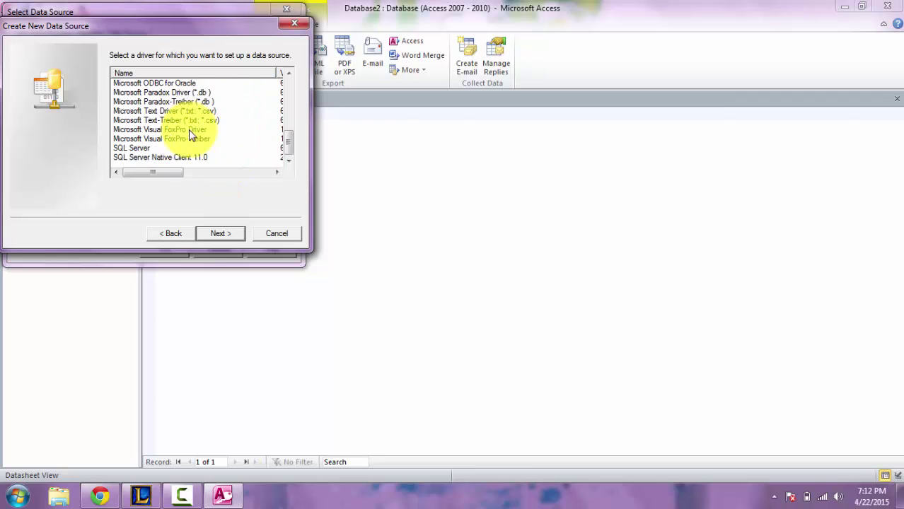
{"action": "left_click", "coordinate": [142, 148]}
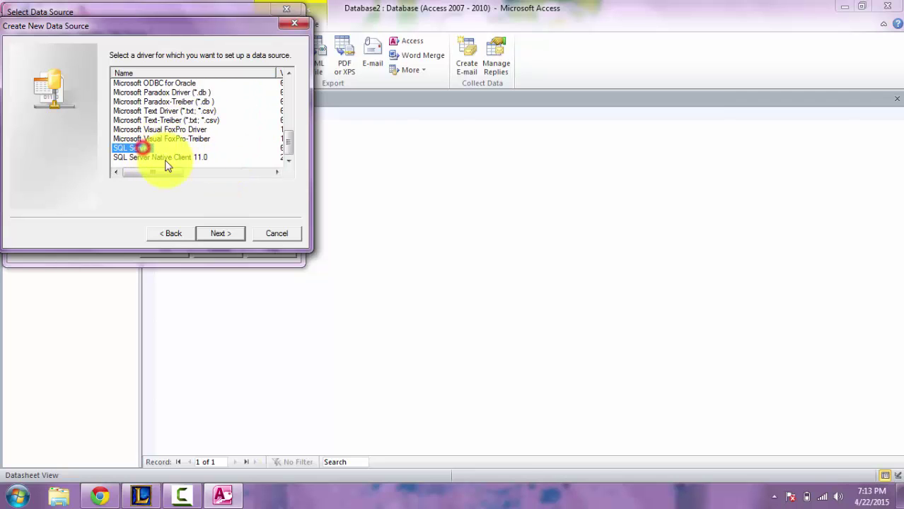
{"action": "left_click", "coordinate": [220, 234]}
{"action": "left_click", "coordinate": [220, 235]}
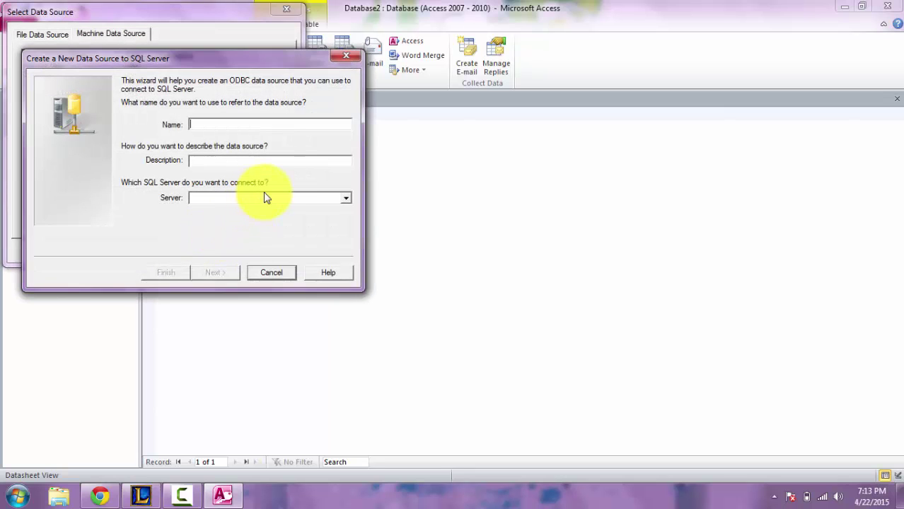
Step: Name the data source MembersInformation, describe it as Info, choose the server RAMIPC and continue the wizard
{"action": "left_click", "coordinate": [259, 124]}
{"action": "type", "text": "M"}
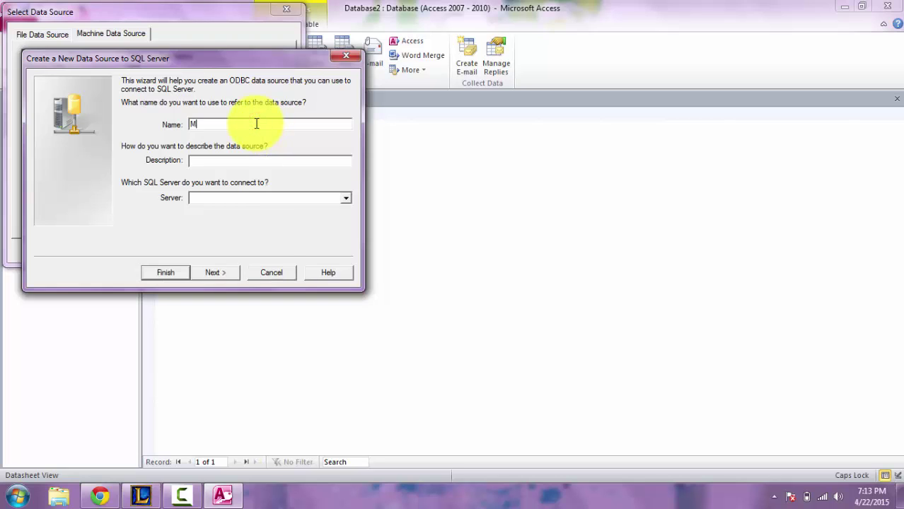
{"action": "type", "text": "embersInformation"}
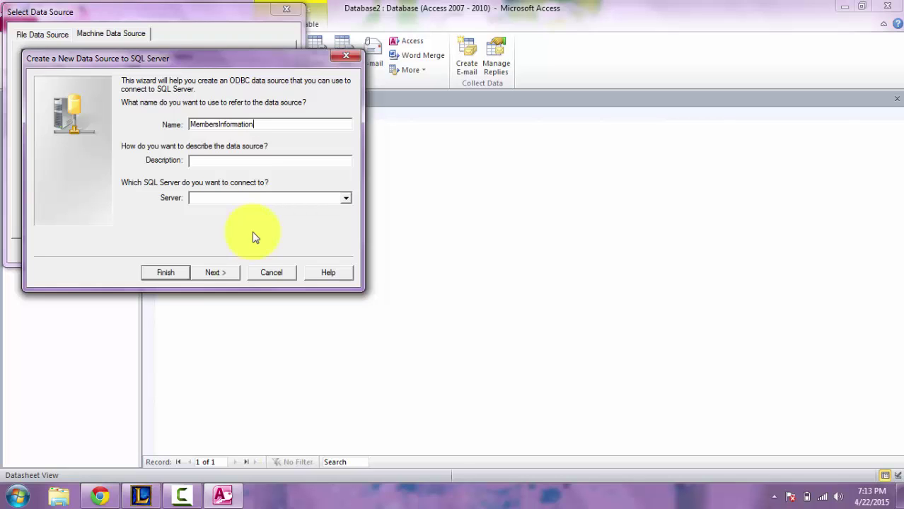
{"action": "left_click", "coordinate": [227, 198]}
{"action": "left_click", "coordinate": [217, 163]}
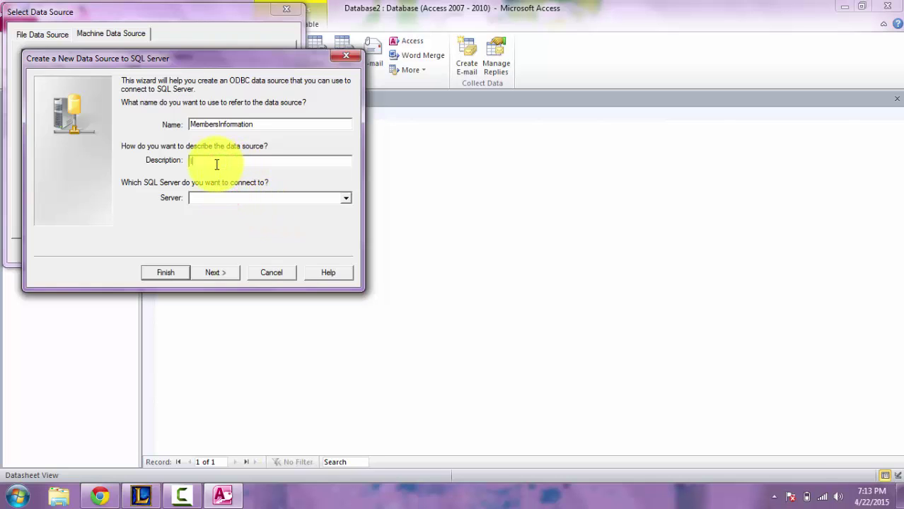
{"action": "type", "text": "Info"}
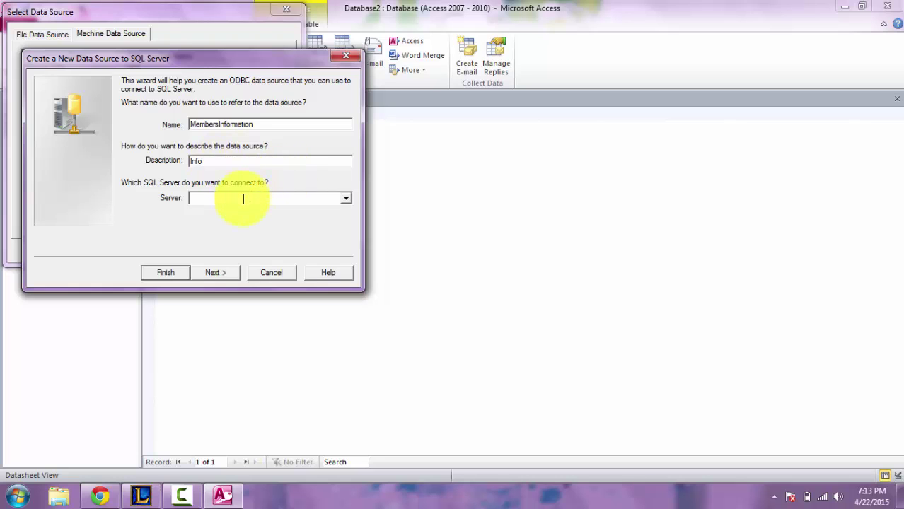
{"action": "left_click", "coordinate": [346, 198]}
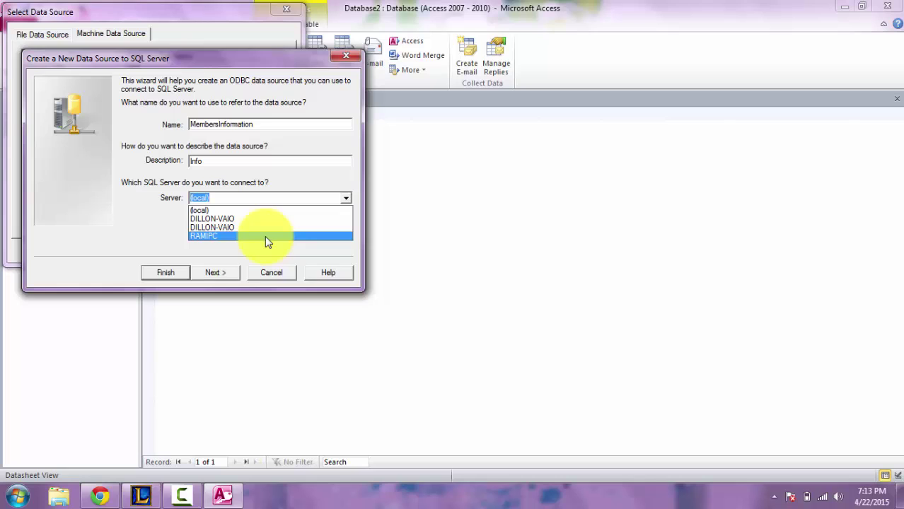
{"action": "left_click", "coordinate": [264, 235]}
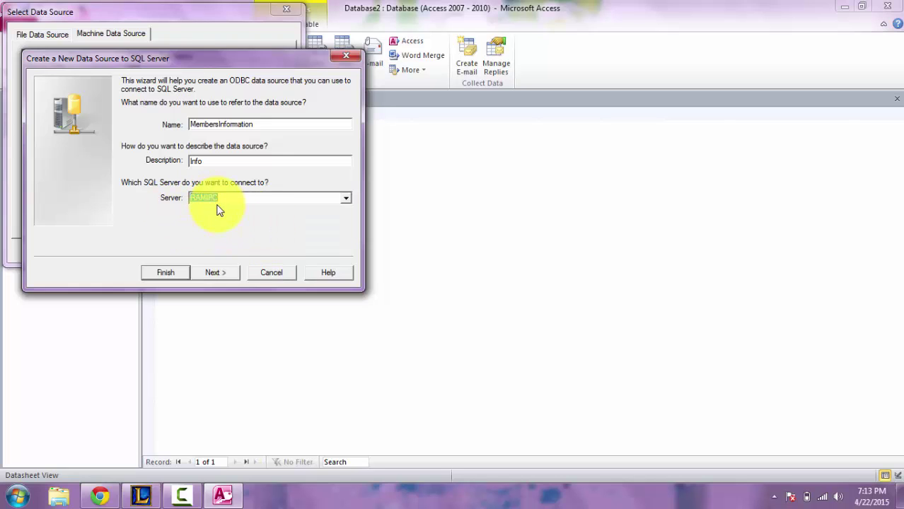
{"action": "left_click", "coordinate": [224, 276]}
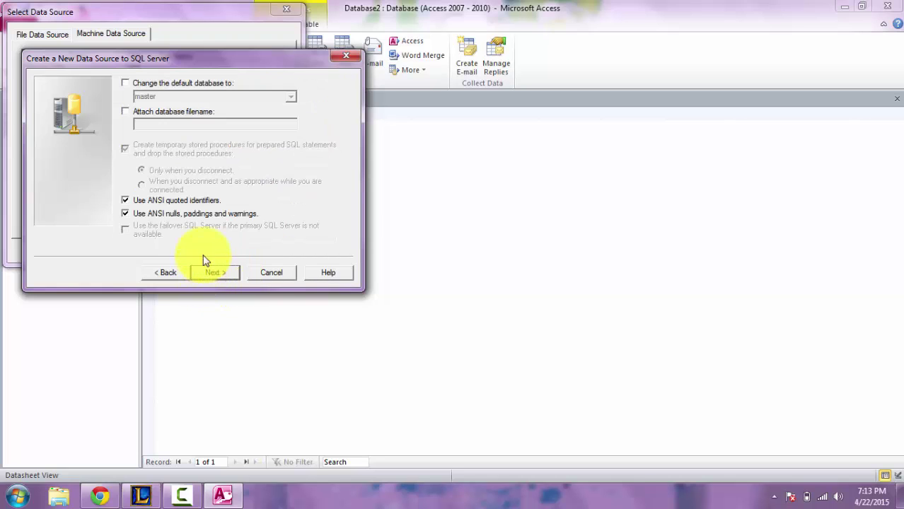
Step: Change the data source's default database to John Sports Club and finish the wizard with the remaining options at their defaults
{"action": "left_click", "coordinate": [211, 85]}
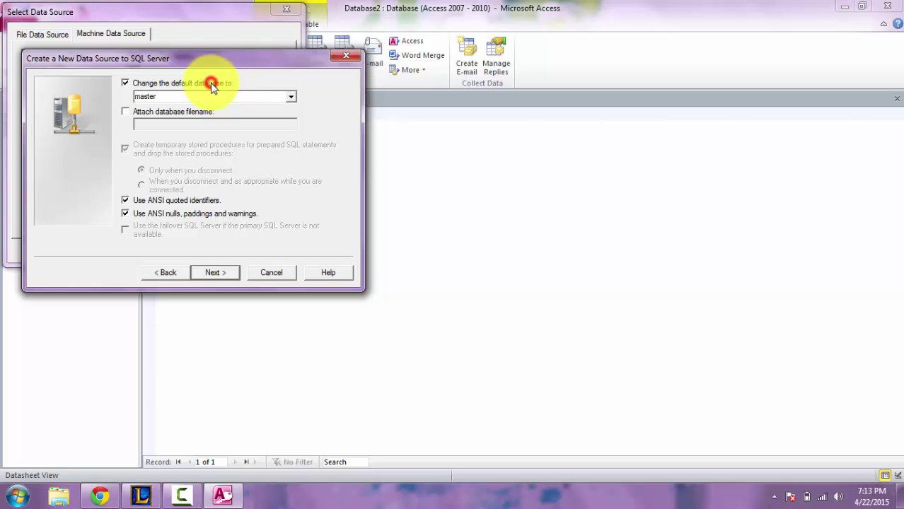
{"action": "left_click", "coordinate": [291, 98]}
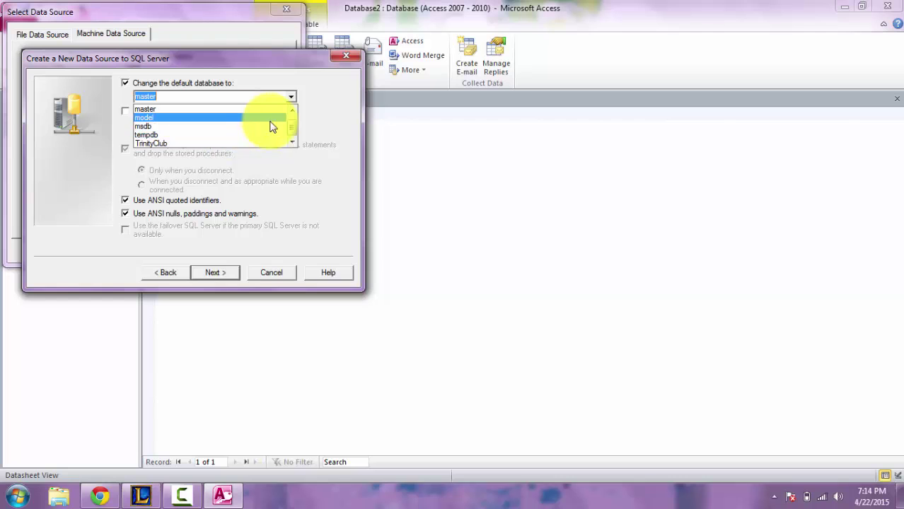
{"action": "left_click", "coordinate": [293, 109]}
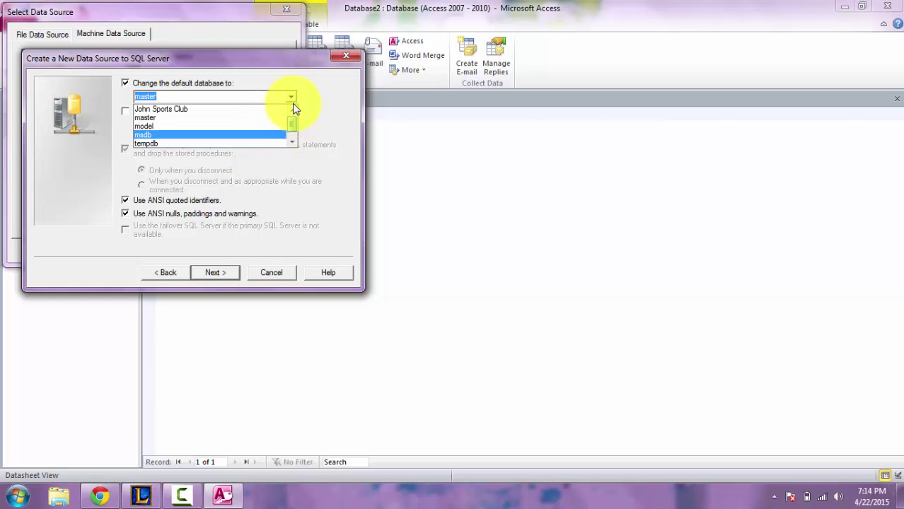
{"action": "left_click", "coordinate": [233, 109]}
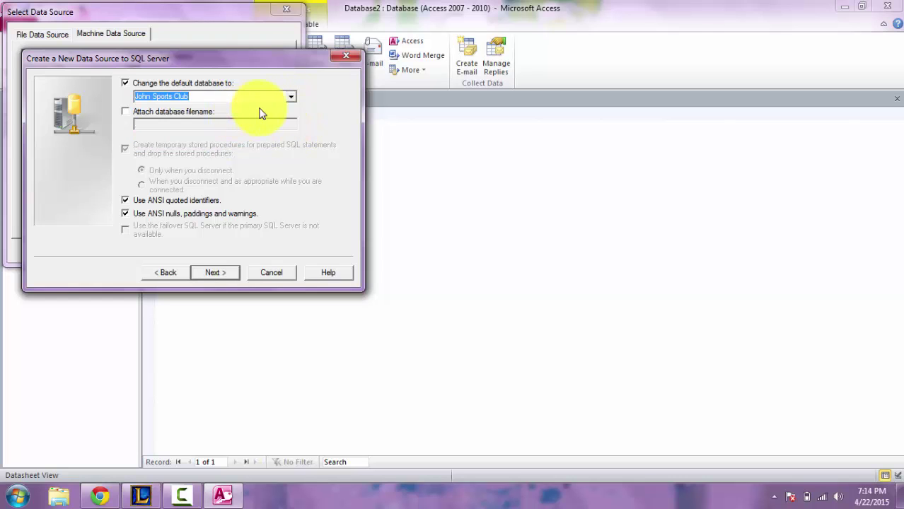
{"action": "left_click", "coordinate": [214, 273]}
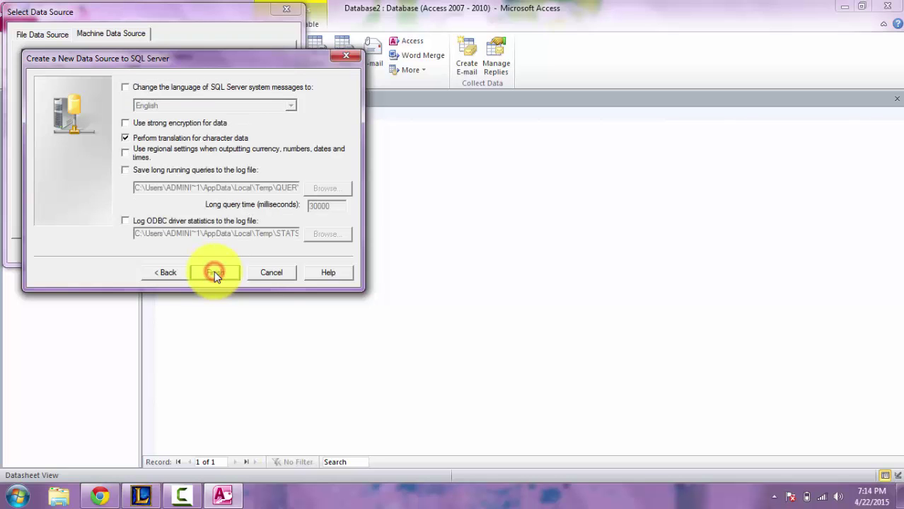
{"action": "left_click", "coordinate": [217, 274]}
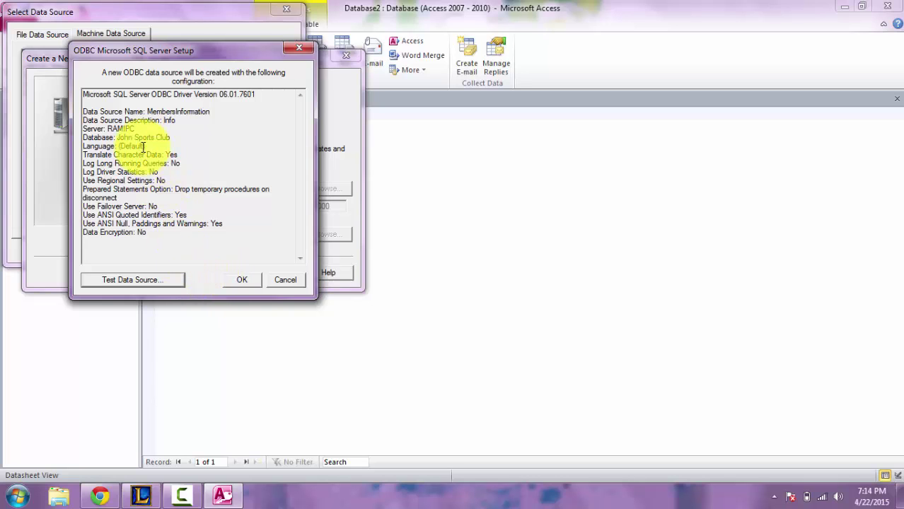
Step: Review the new data source's configuration summary, test its connection and accept the data source
{"action": "left_click", "coordinate": [85, 112]}
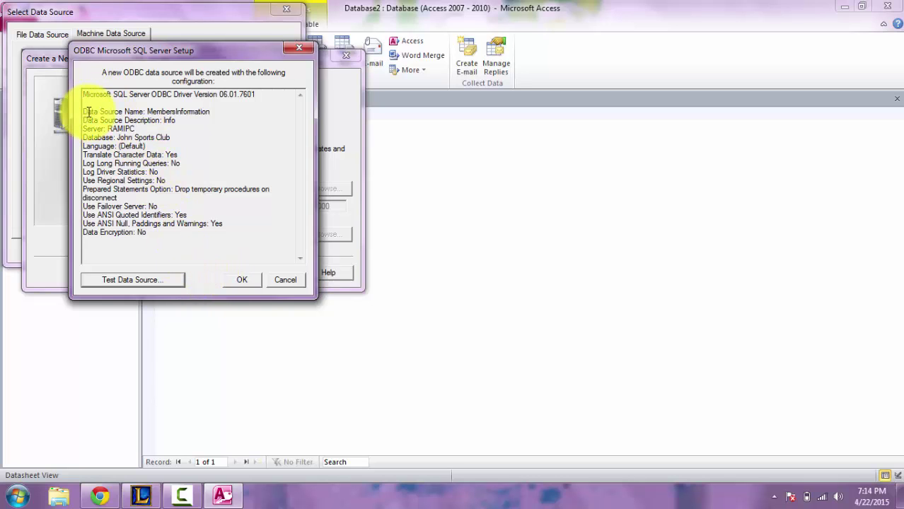
{"action": "left_click_drag", "start_coordinate": [204, 112], "coordinate": [83, 112]}
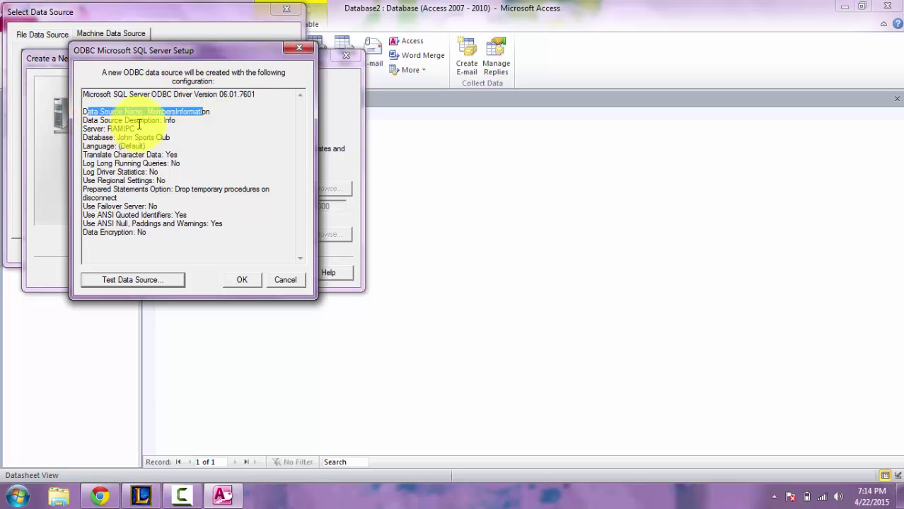
{"action": "left_click_drag", "start_coordinate": [133, 128], "coordinate": [93, 139]}
{"action": "left_click_drag", "start_coordinate": [171, 133], "coordinate": [99, 153]}
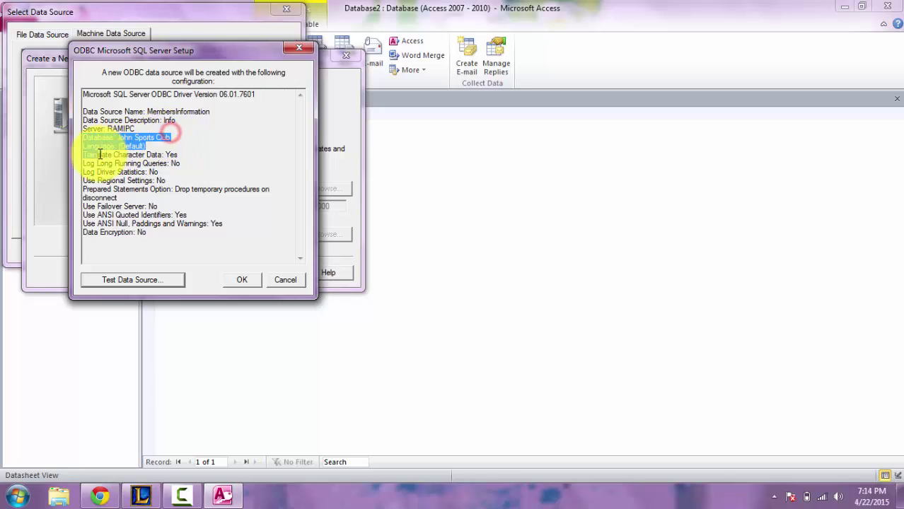
{"action": "left_click", "coordinate": [153, 280]}
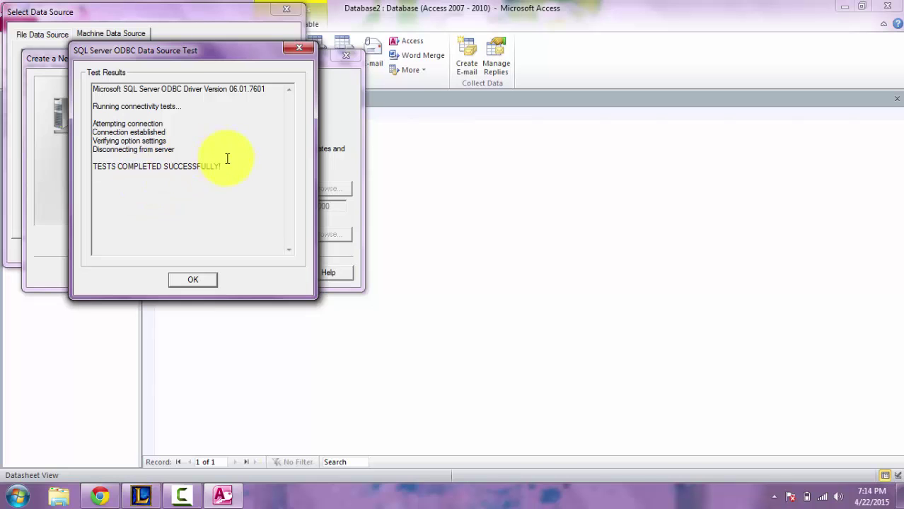
{"action": "left_click_drag", "start_coordinate": [225, 166], "coordinate": [75, 172]}
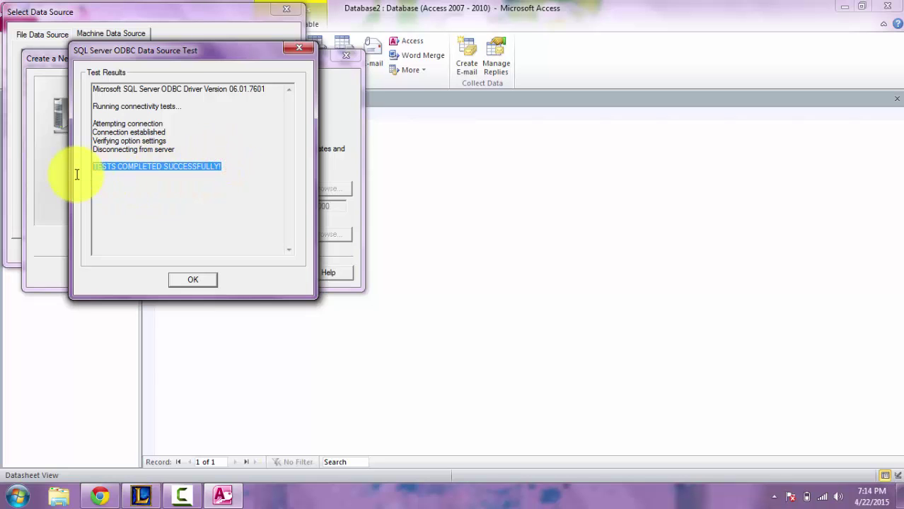
{"action": "left_click", "coordinate": [201, 278]}
{"action": "left_click", "coordinate": [246, 278]}
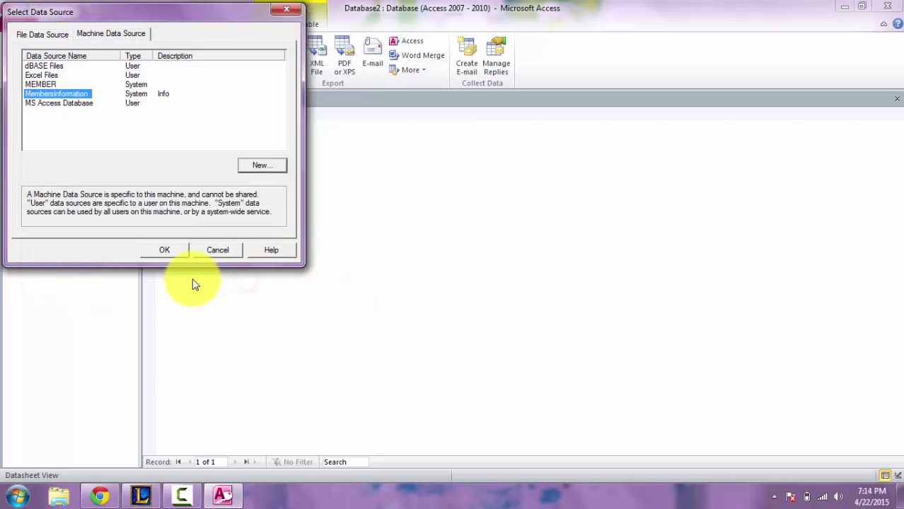
Step: Link the dbo.Members table through the MembersInformation data source, using the fields ID through Fee as the unique record identifier
{"action": "left_click", "coordinate": [178, 252]}
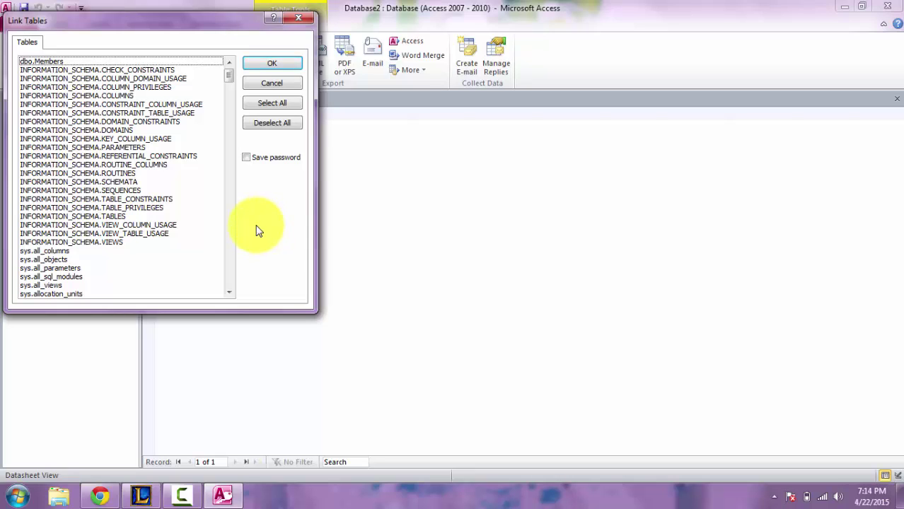
{"action": "left_click", "coordinate": [48, 63]}
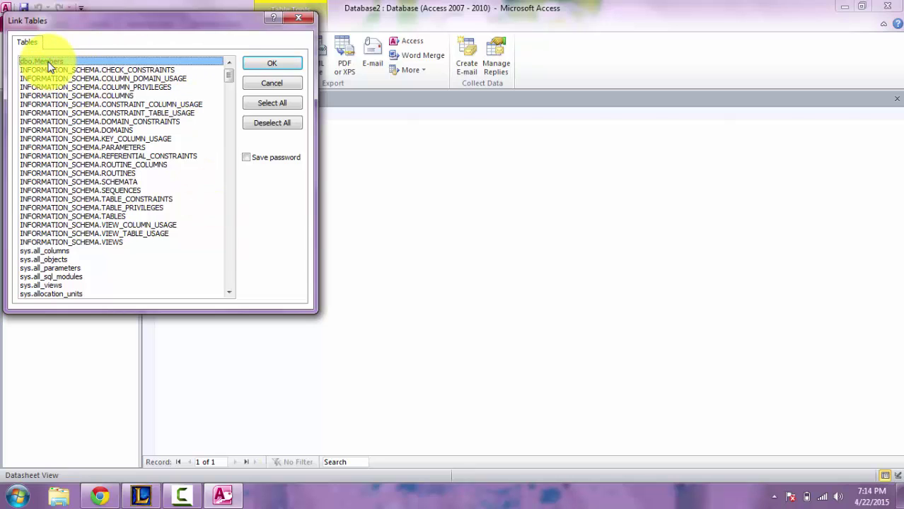
{"action": "left_click", "coordinate": [296, 65]}
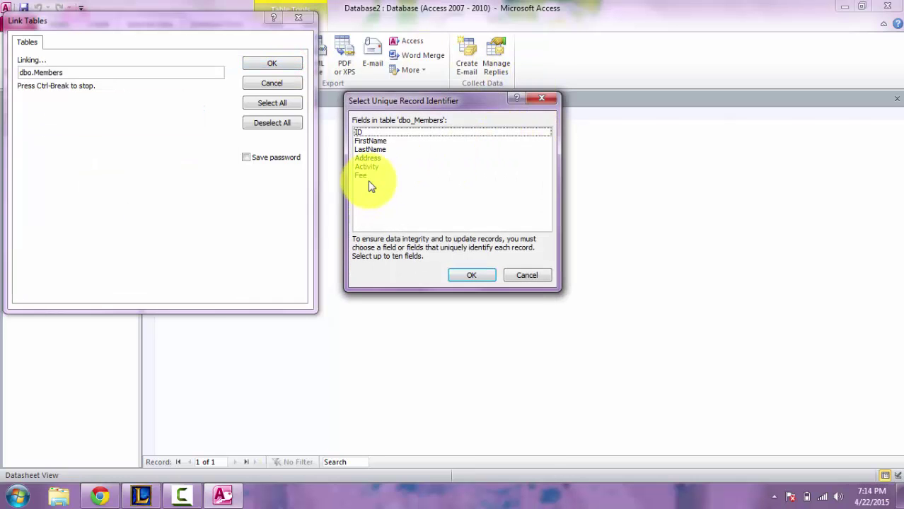
{"action": "left_click_drag", "start_coordinate": [367, 175], "coordinate": [381, 129]}
{"action": "left_click", "coordinate": [470, 275]}
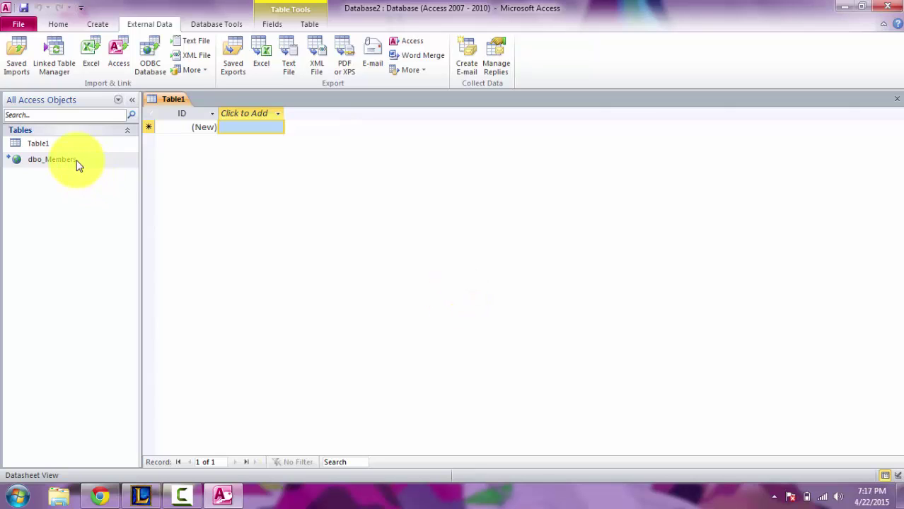
Step: Open the linked dbo_Members table and enter the first member's ID, first name and last name
{"action": "mouse_move", "coordinate": [78, 165]}
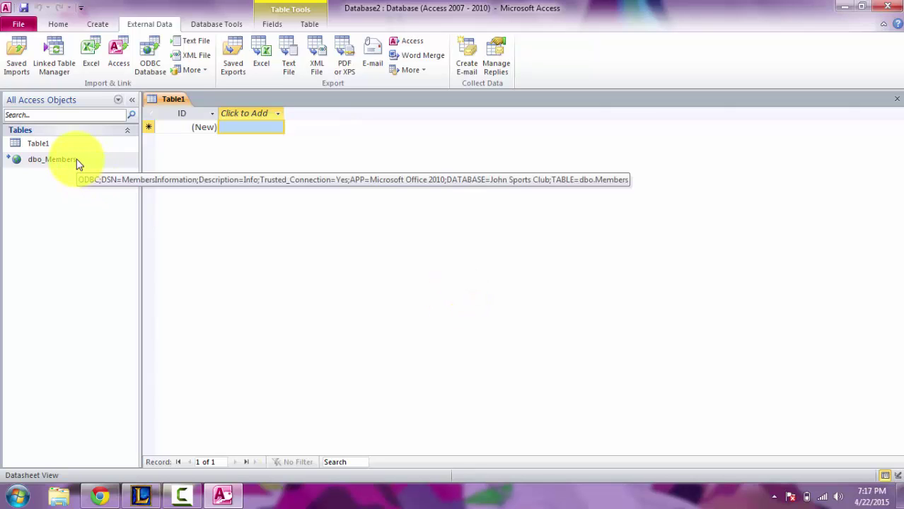
{"action": "double_click", "coordinate": [75, 161]}
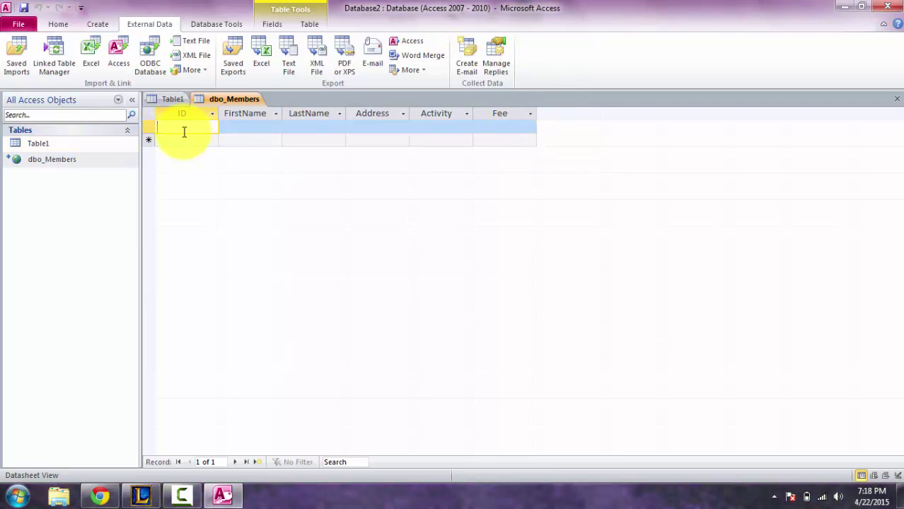
{"action": "type", "text": "1001"}
{"action": "key", "text": "Tab"}
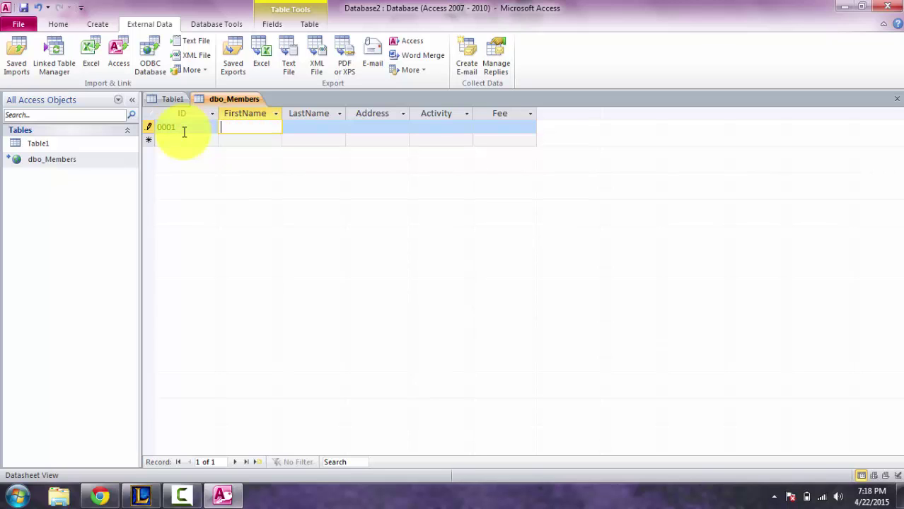
{"action": "type", "text": "Sylvie"}
{"action": "key", "text": "Tab"}
{"action": "key", "text": "Caps_Lock"}
{"action": "type", "text": "S"}
{"action": "key", "text": "Caps_Lock"}
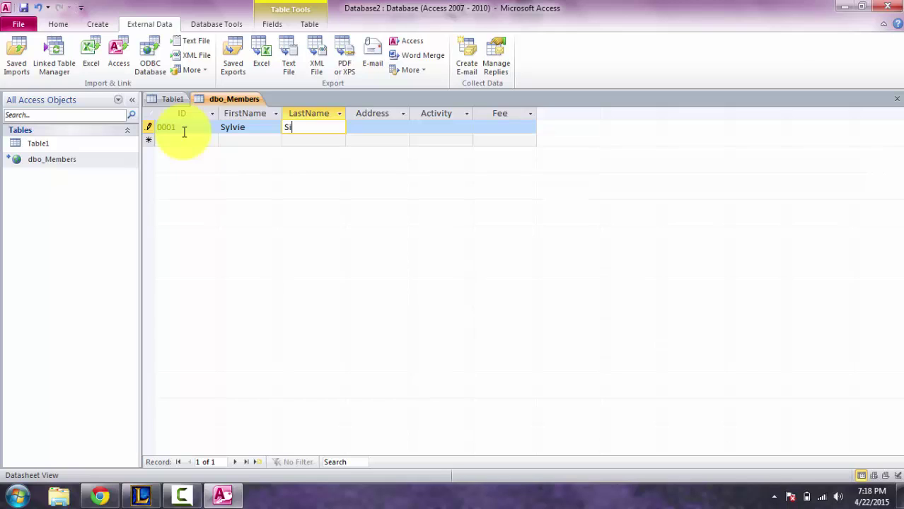
{"action": "type", "text": "ingh"}
{"action": "key", "text": "Tab"}
Step: Enter the first member's address and widen the Address column to show it in full
{"action": "key", "text": "Caps_Lock"}
{"action": "type", "text": "T"}
{"action": "key", "text": "Caps_Lock"}
{"action": "type", "text": "rini"}
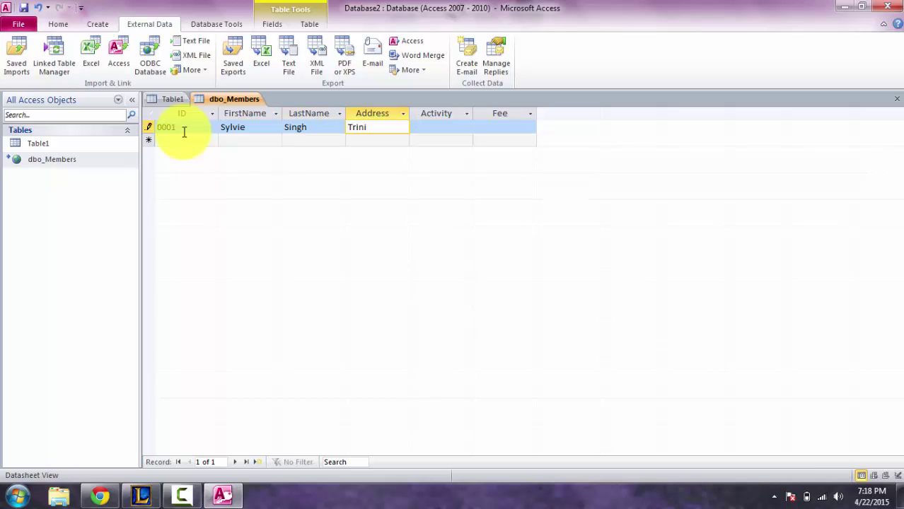
{"action": "type", "text": "ty"}
{"action": "key", "text": "Caps_Lock"}
{"action": "type", "text": "T"}
{"action": "key", "text": "Caps_Lock"}
{"action": "type", "text": "r"}
{"action": "type", "text": ","}
{"action": "key", "text": "Caps_Lock"}
{"action": "type", "text": "S"}
{"action": "key", "text": "Caps_Lock"}
{"action": "type", "text": "an-"}
{"action": "key", "text": "Caps_Lock"}
{"action": "type", "text": "F"}
{"action": "key", "text": "Caps_Lock"}
{"action": "type", "text": "ernandio"}
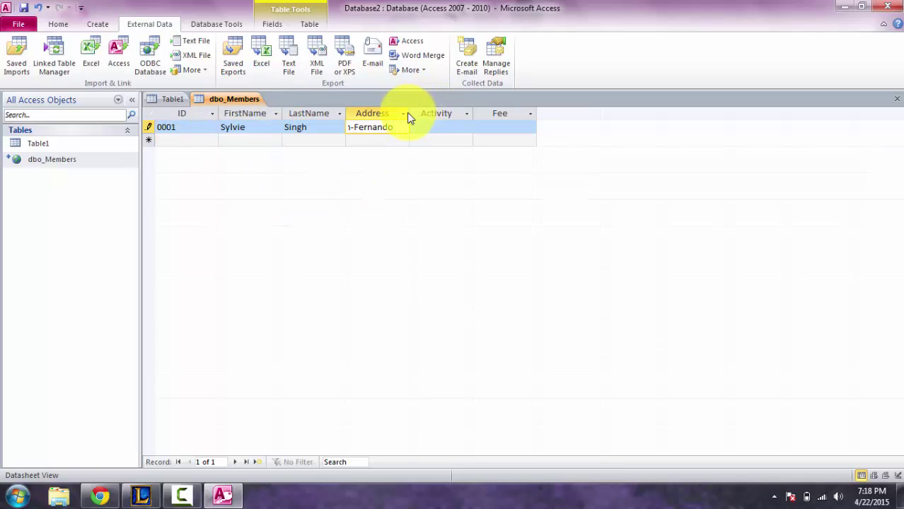
{"action": "left_click_drag", "start_coordinate": [409, 112], "coordinate": [472, 111]}
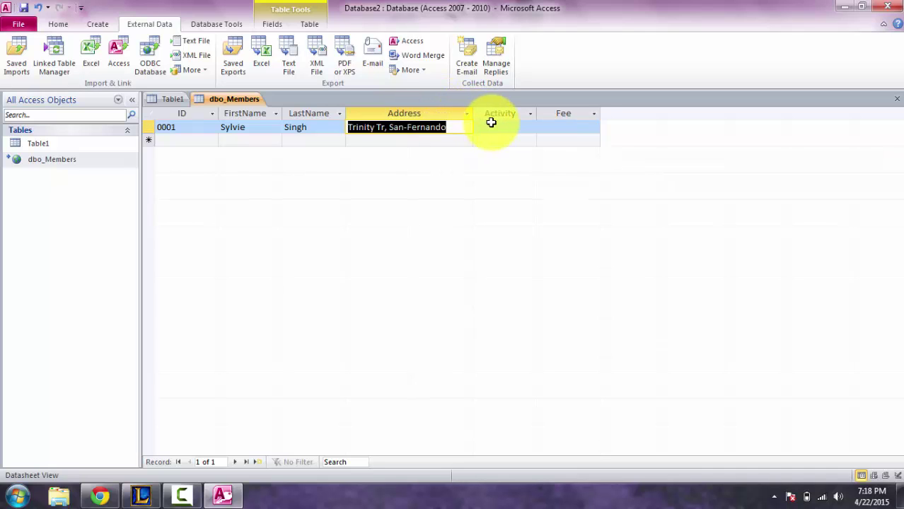
Step: Complete the first member's record with the activity Cricket and a fee of 500
{"action": "left_click", "coordinate": [490, 125]}
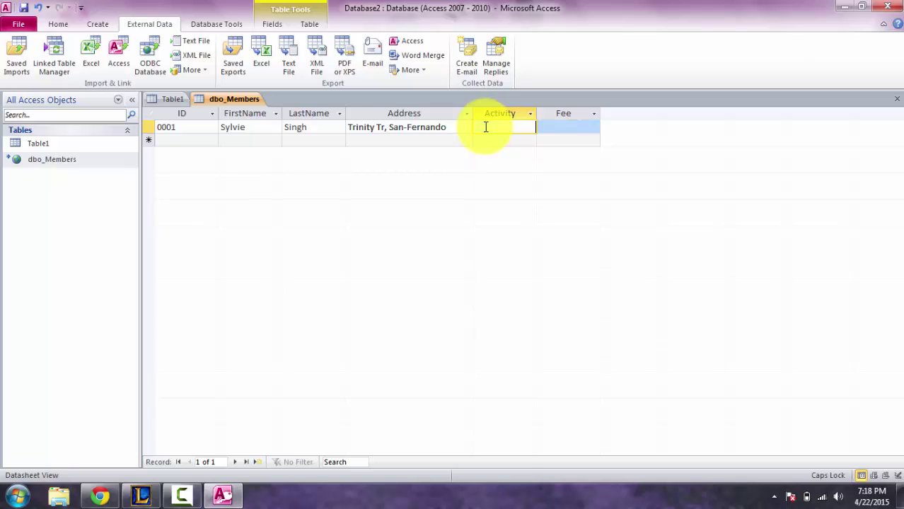
{"action": "type", "text": "Cricket"}
{"action": "left_click", "coordinate": [560, 126]}
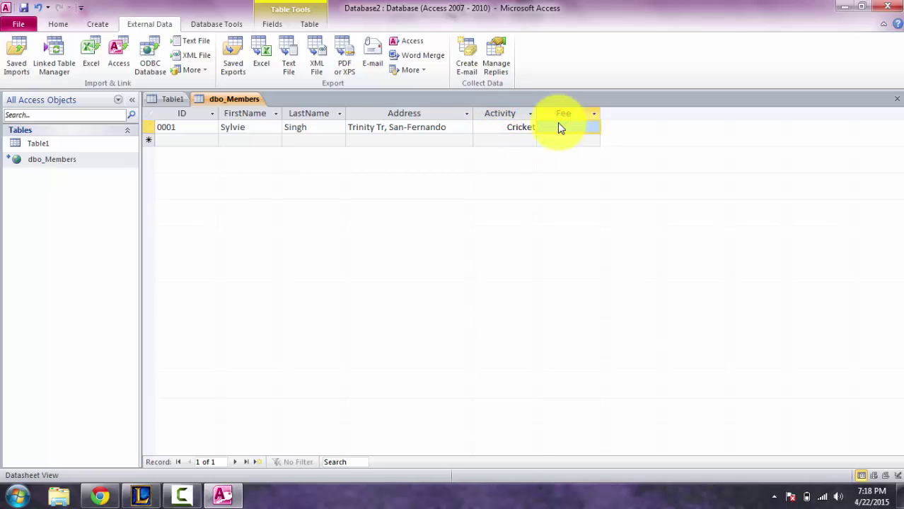
{"action": "type", "text": "500"}
{"action": "left_click", "coordinate": [204, 141]}
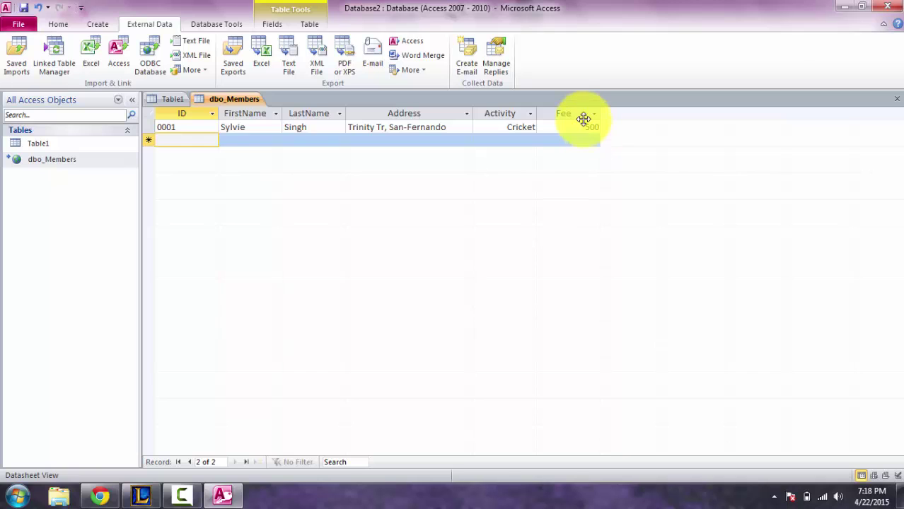
Step: Start a second record in dbo_Members with the member's ID, first name and last name
{"action": "right_click", "coordinate": [238, 100]}
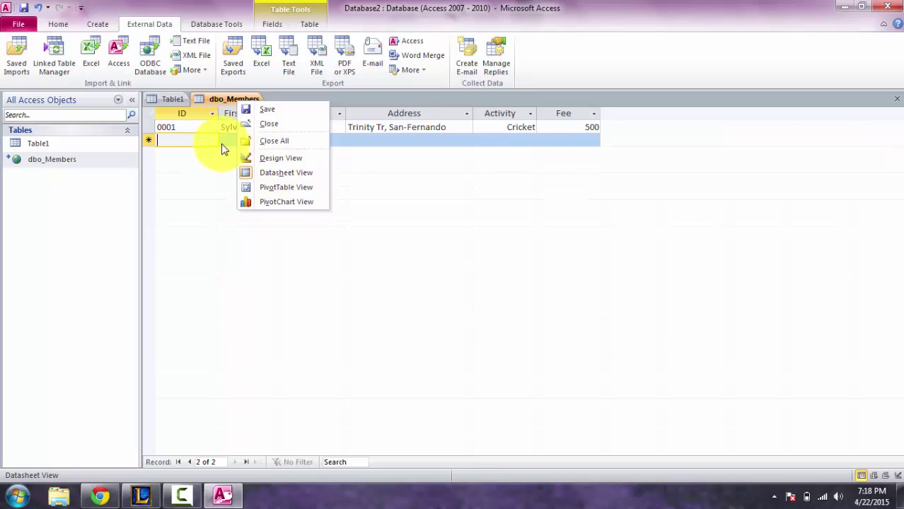
{"action": "left_click", "coordinate": [202, 140]}
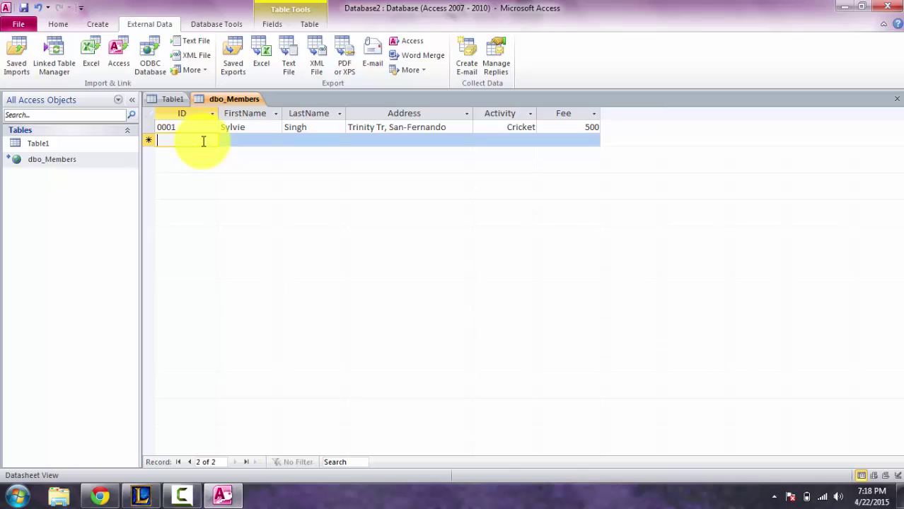
{"action": "type", "text": "00"}
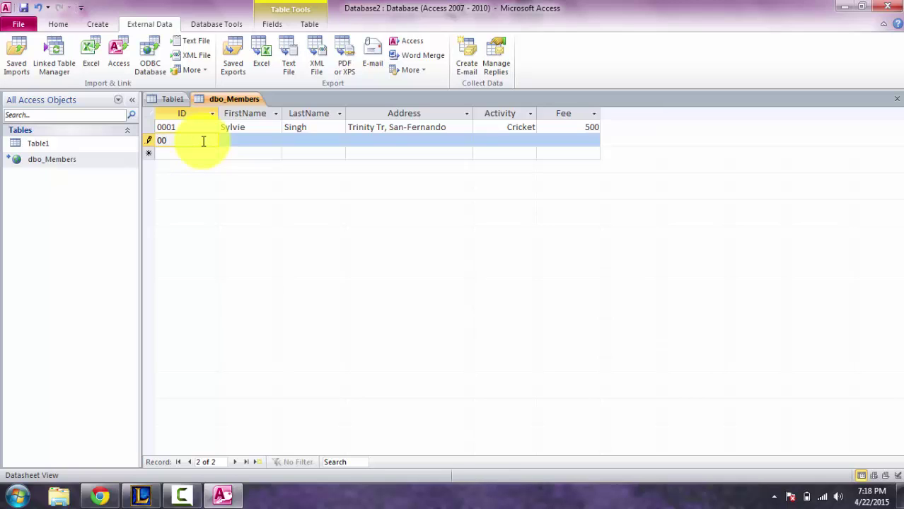
{"action": "type", "text": "02"}
{"action": "key", "text": "Tab"}
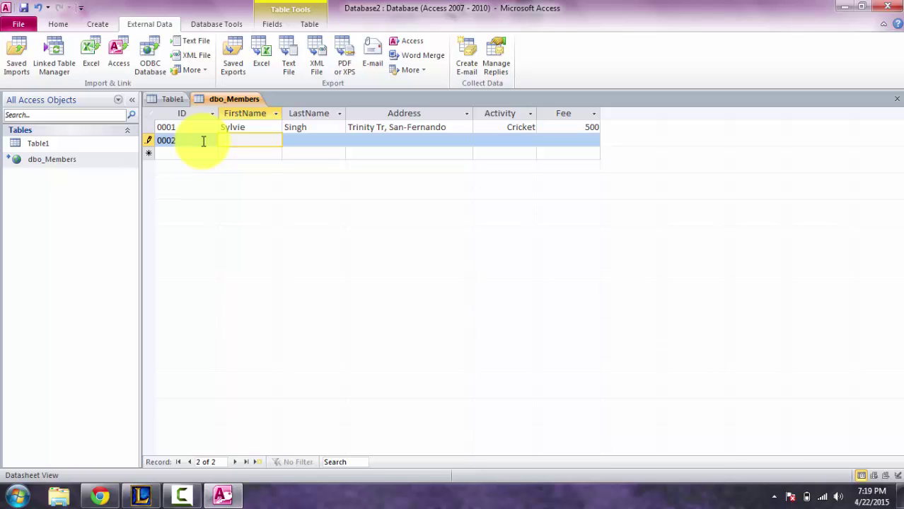
{"action": "type", "text": "Leo"}
{"action": "key", "text": "Tab"}
{"action": "key", "text": "Caps_Lock"}
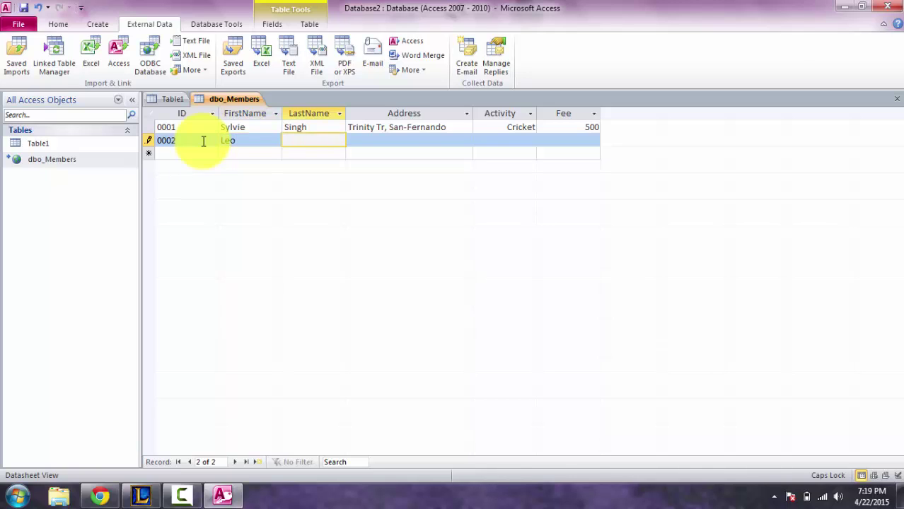
{"action": "type", "text": "K"}
{"action": "key", "text": "Caps_Lock"}
{"action": "type", "text": "han"}
{"action": "key", "text": "Tab"}
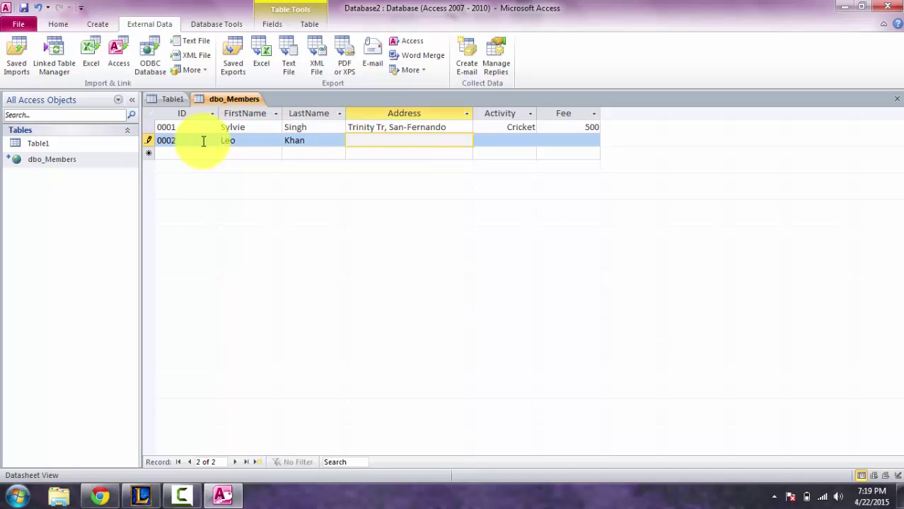
Step: Enter the second member's address in the Address field
{"action": "key", "text": "Caps_Lock"}
{"action": "type", "text": "V"}
{"action": "key", "text": "Caps_Lock"}
{"action": "type", "text": "ictoria"}
{"action": "key", "text": "Caps_Lock"}
{"action": "type", "text": "V"}
{"action": "key", "text": "Caps_Lock"}
{"action": "type", "text": "illage"}
{"action": "key", "text": "Tab"}
Step: Complete the second member's record with the activity Football and a fee of 1500
{"action": "key", "text": "Caps_Lock"}
{"action": "type", "text": "F"}
{"action": "key", "text": "Caps_Lock"}
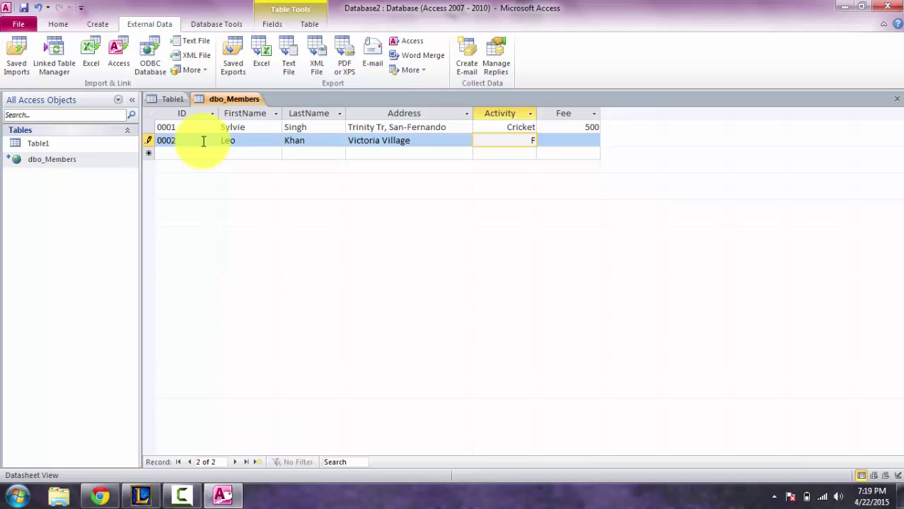
{"action": "type", "text": "ootball"}
{"action": "key", "text": "Tab"}
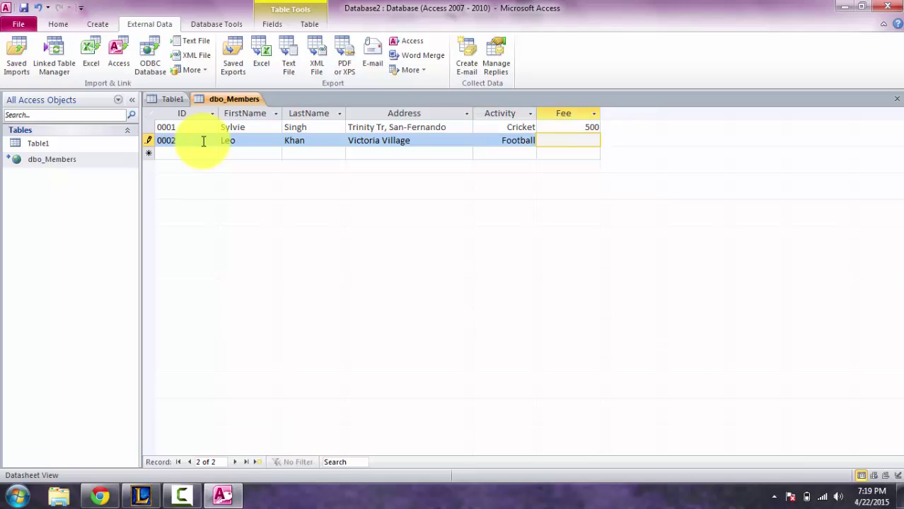
{"action": "type", "text": "1500"}
{"action": "left_click", "coordinate": [190, 150]}
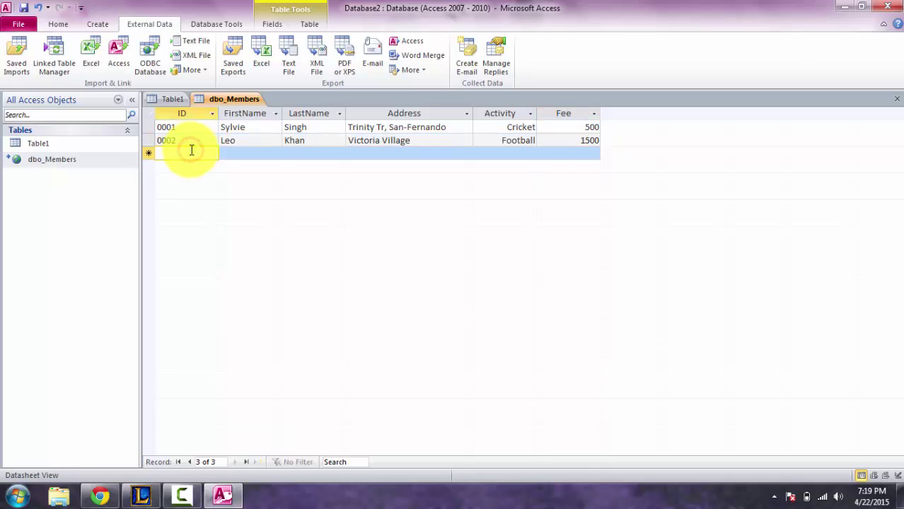
Step: Start a third record in dbo_Members with the member's ID, first name and last name
{"action": "type", "text": "0003"}
{"action": "key", "text": "Tab"}
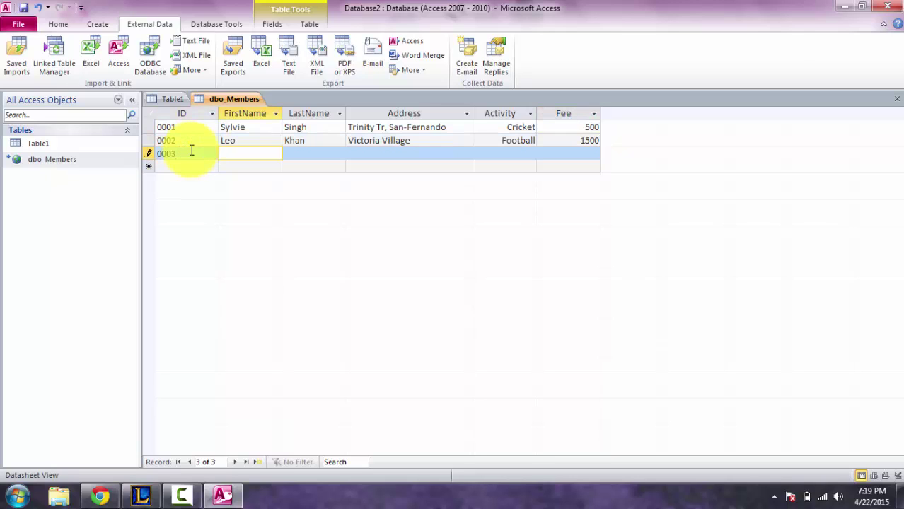
{"action": "type", "text": "Tim"}
{"action": "key", "text": "Tab"}
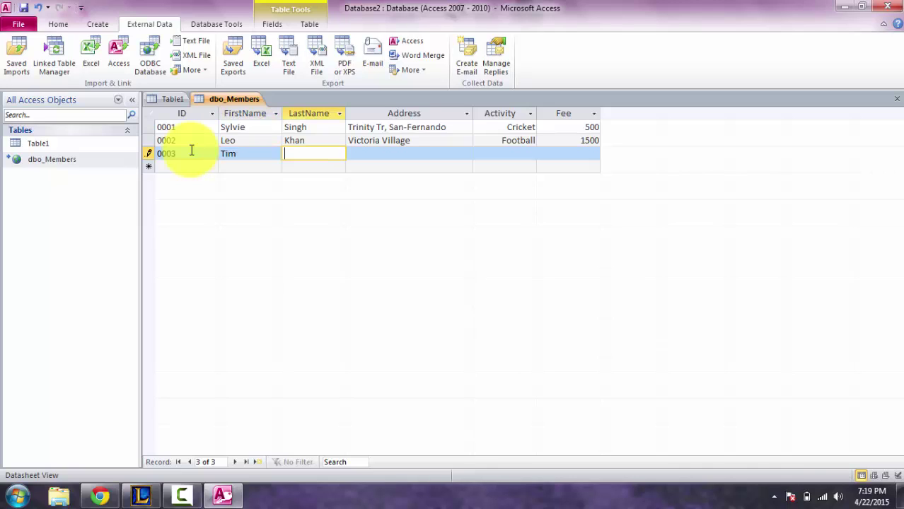
{"action": "key", "text": "Caps_Lock"}
{"action": "type", "text": "M"}
{"action": "key", "text": "Caps_Lock"}
{"action": "type", "text": "ohammed"}
{"action": "key", "text": "Tab"}
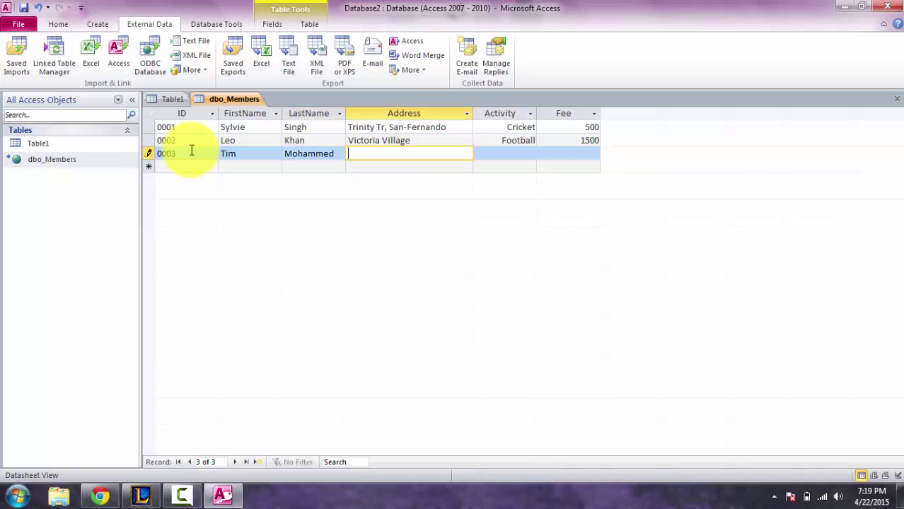
Step: Enter the third member's address in the Address field
{"action": "key", "text": "Caps_Lock"}
{"action": "type", "text": "P"}
{"action": "key", "text": "Caps_Lock"}
{"action": "type", "text": "almiste"}
{"action": "key", "text": "Tab"}
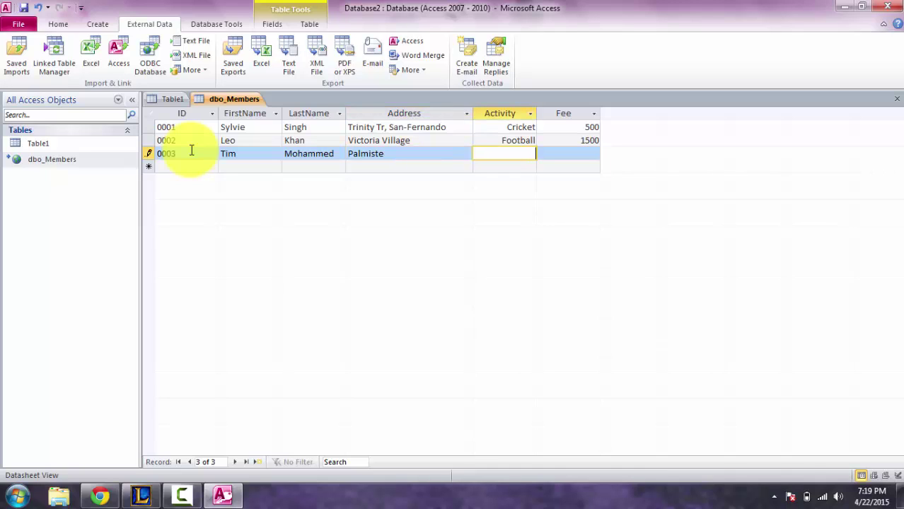
Step: Complete the third member's record with the activity Volleyball and a fee of 720, and commit the record
{"action": "key", "text": "Caps_Lock"}
{"action": "type", "text": "V"}
{"action": "key", "text": "Caps_Lock"}
{"action": "type", "text": "olleyball"}
{"action": "key", "text": "Tab"}
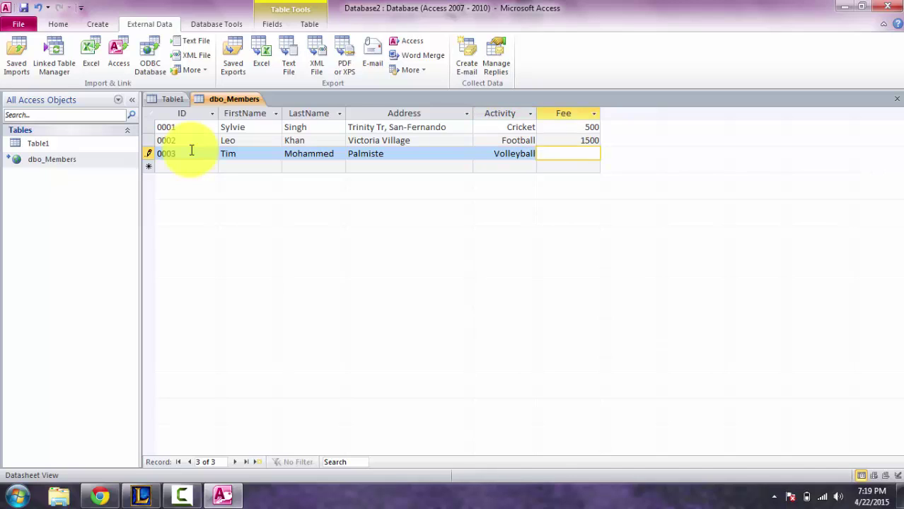
{"action": "type", "text": "720"}
{"action": "left_click", "coordinate": [197, 165]}
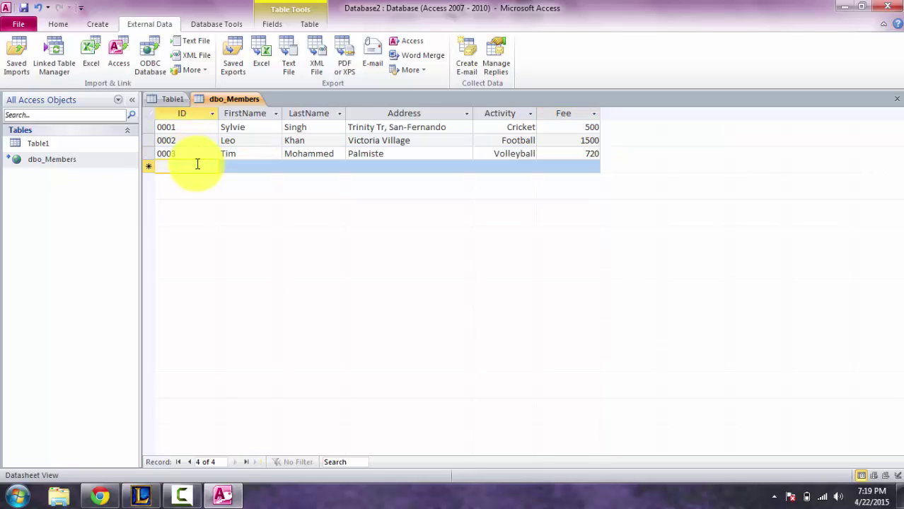
Step: Close Access, then launch SQL Server Management Studio and connect to the RAMIPC server with Windows Authentication
{"action": "left_click", "coordinate": [890, 6]}
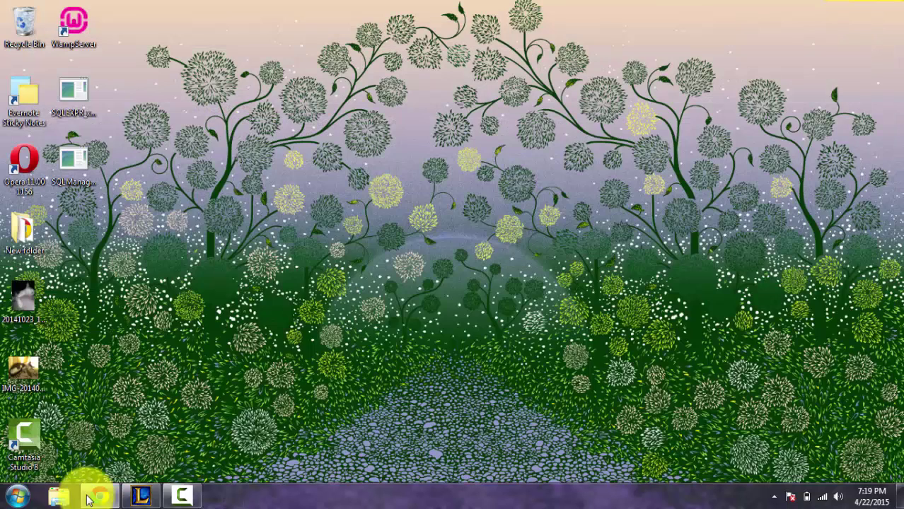
{"action": "left_click", "coordinate": [4, 501]}
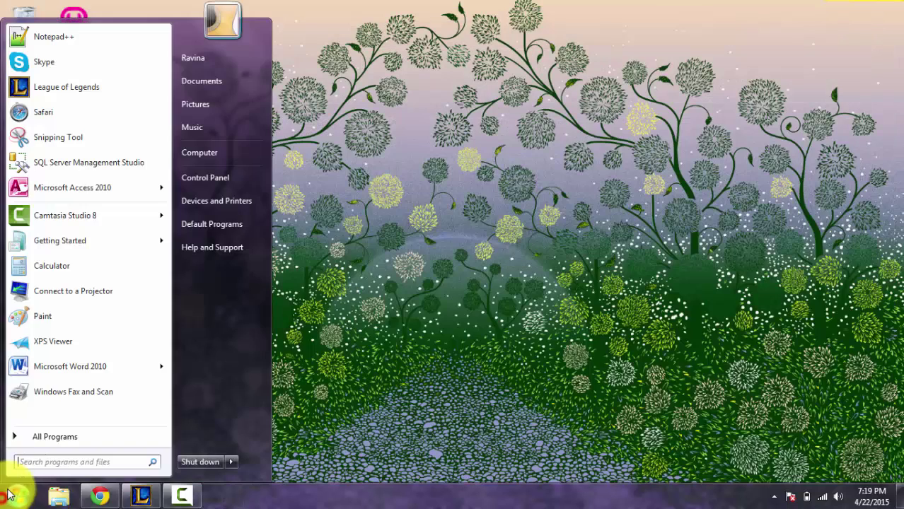
{"action": "left_click", "coordinate": [89, 168]}
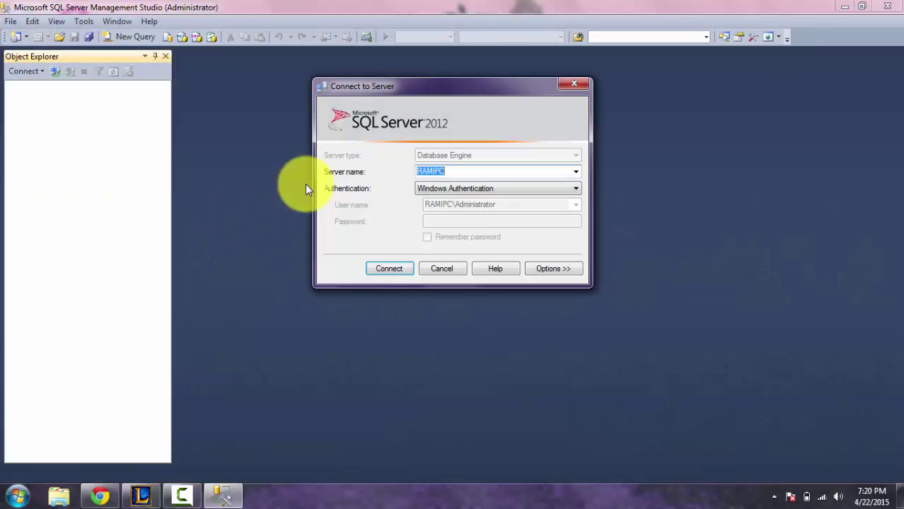
{"action": "left_click", "coordinate": [380, 273]}
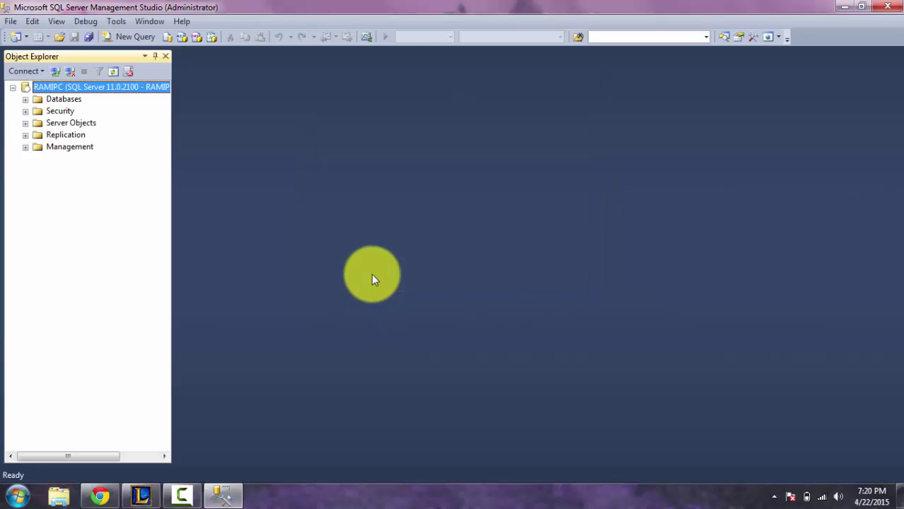
Step: Open the top 200 rows of the dbo.Members table in the John Sports Club database for editing
{"action": "double_click", "coordinate": [75, 101]}
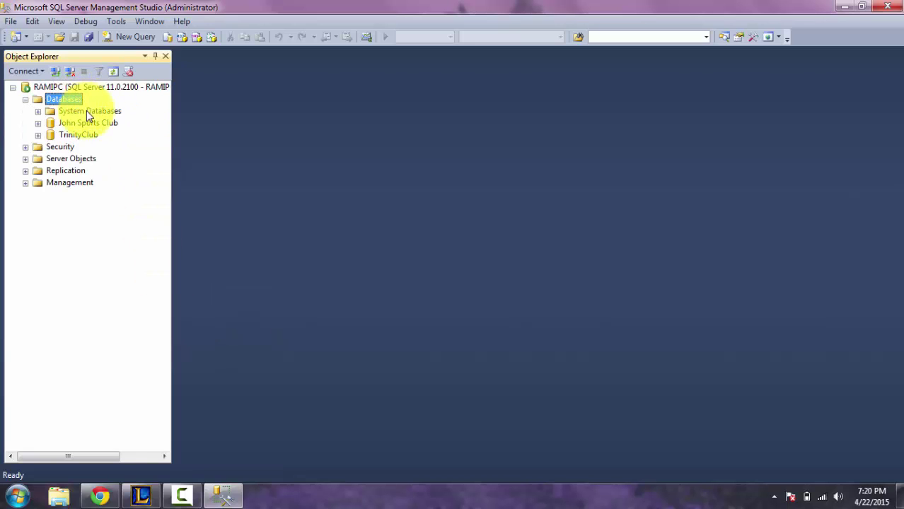
{"action": "double_click", "coordinate": [85, 123]}
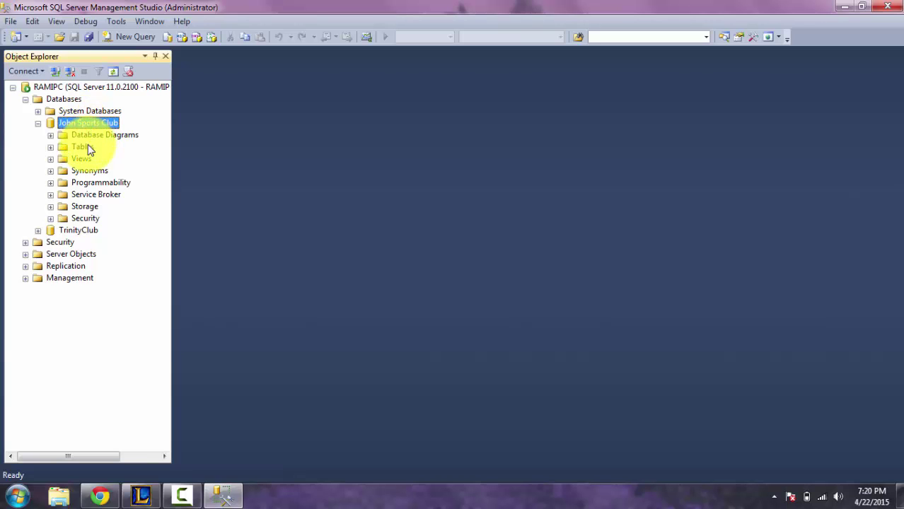
{"action": "double_click", "coordinate": [88, 145]}
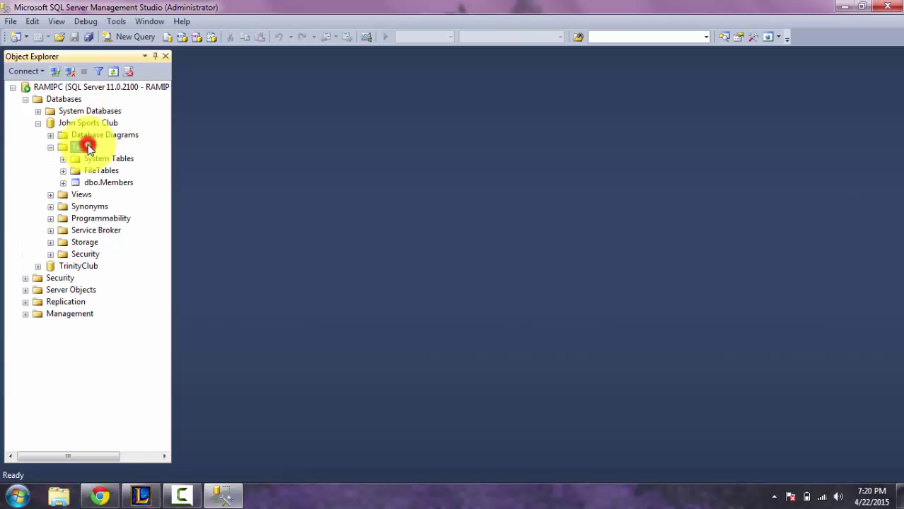
{"action": "double_click", "coordinate": [106, 183]}
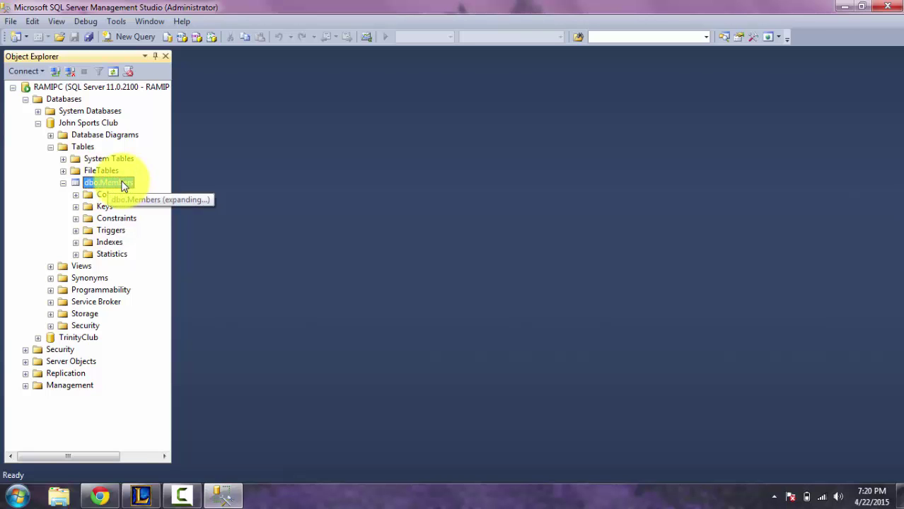
{"action": "right_click", "coordinate": [123, 185]}
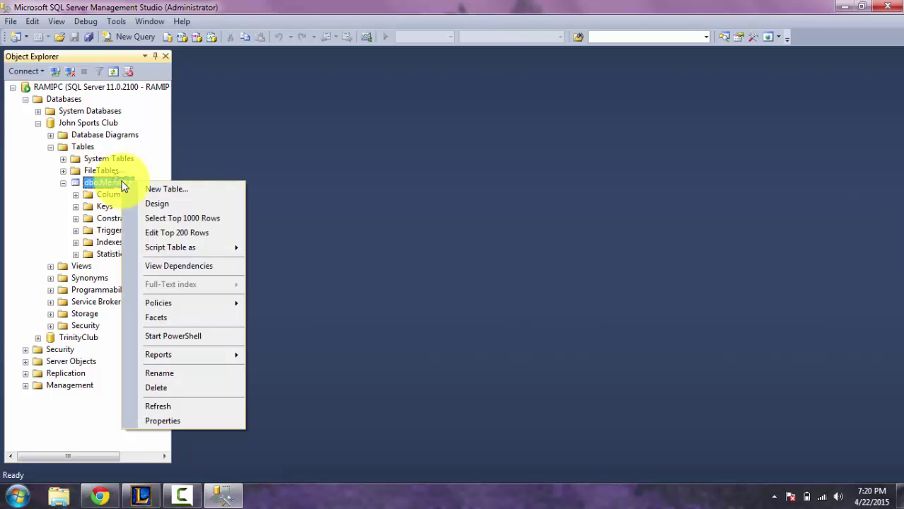
{"action": "left_click", "coordinate": [170, 233]}
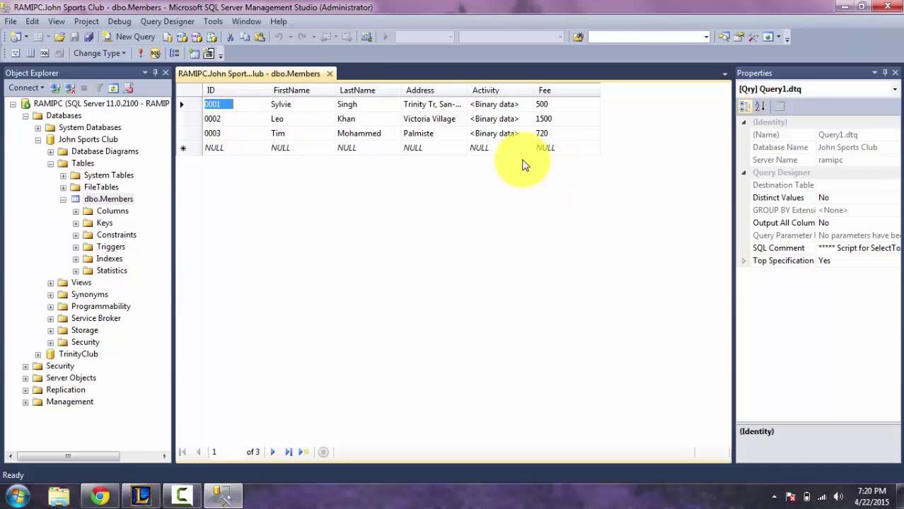
Step: Examine the Activity and Fee columns of the member records in dbo.Members
{"action": "left_click", "coordinate": [494, 106]}
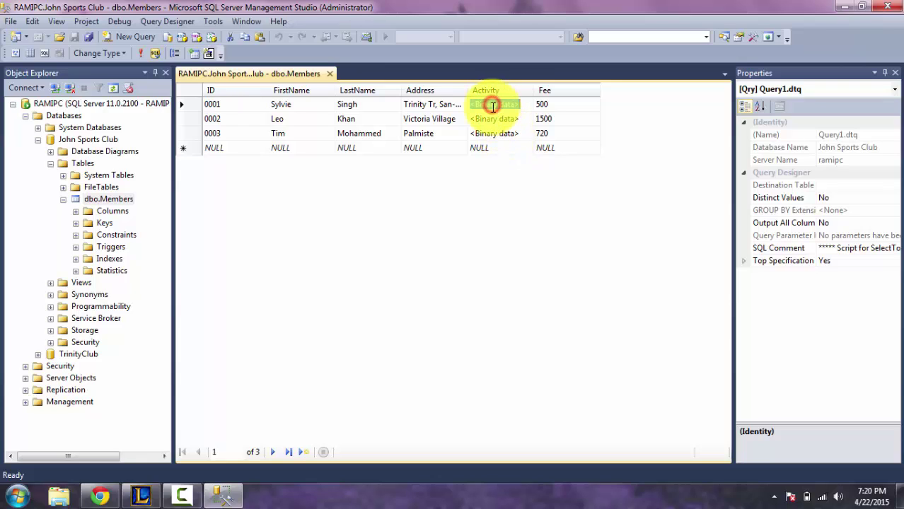
{"action": "left_click", "coordinate": [495, 117]}
{"action": "left_click", "coordinate": [492, 131]}
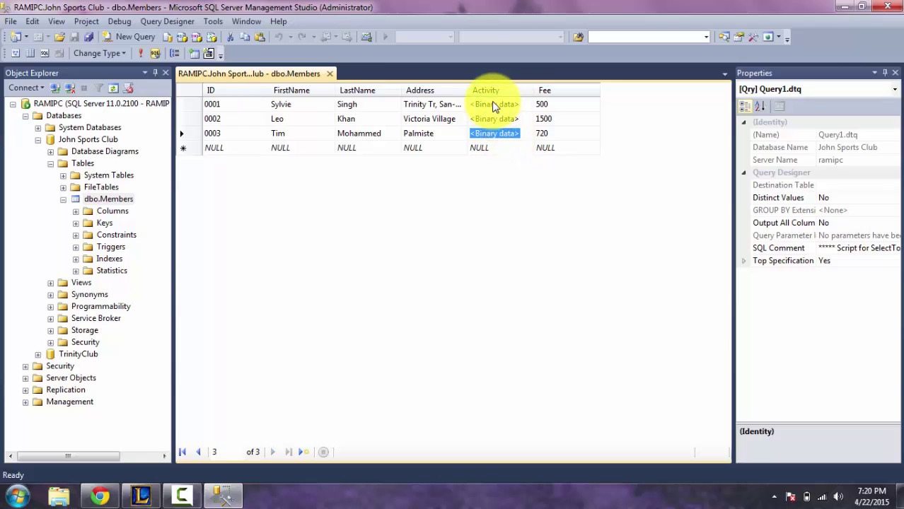
{"action": "left_click", "coordinate": [491, 105]}
{"action": "left_click", "coordinate": [493, 117]}
{"action": "left_click", "coordinate": [493, 105]}
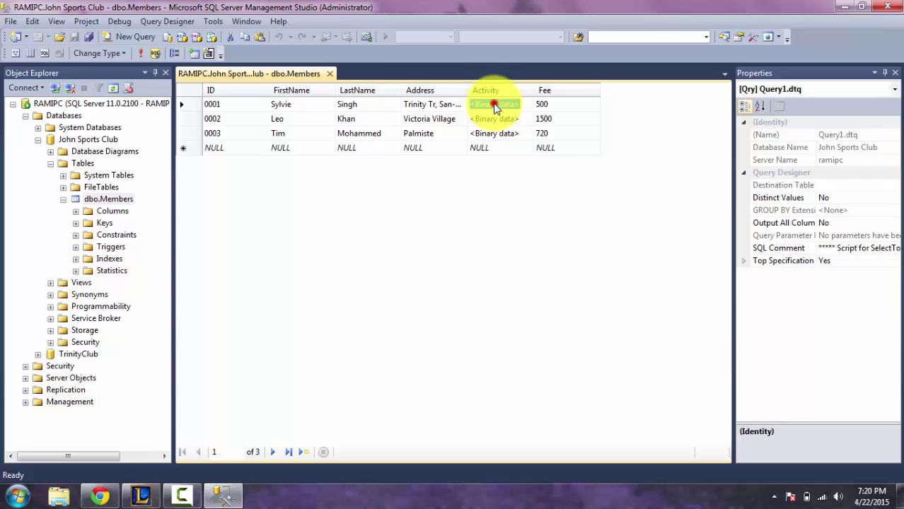
{"action": "left_click", "coordinate": [501, 118]}
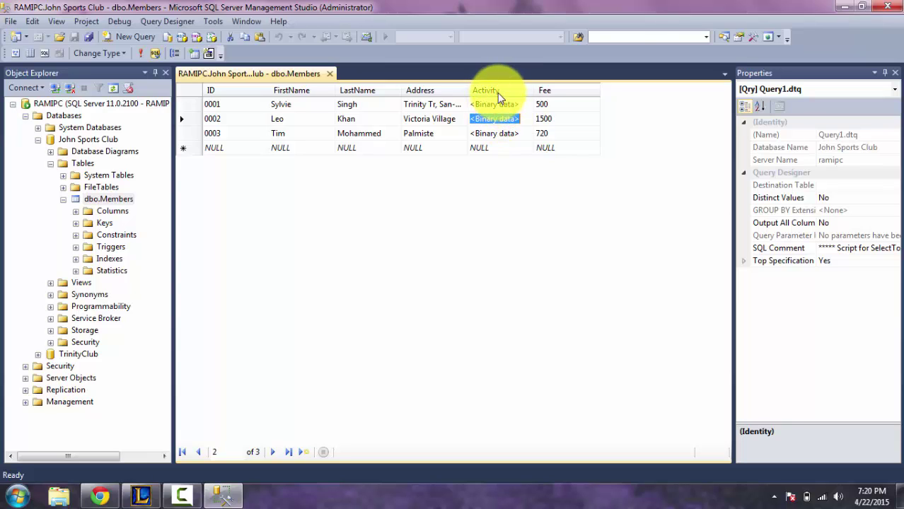
{"action": "left_click", "coordinate": [496, 105]}
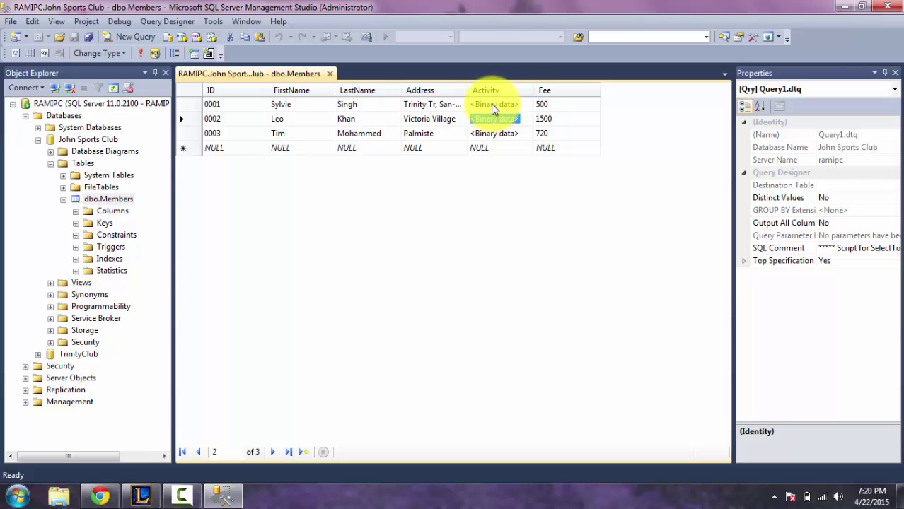
{"action": "left_click", "coordinate": [492, 105]}
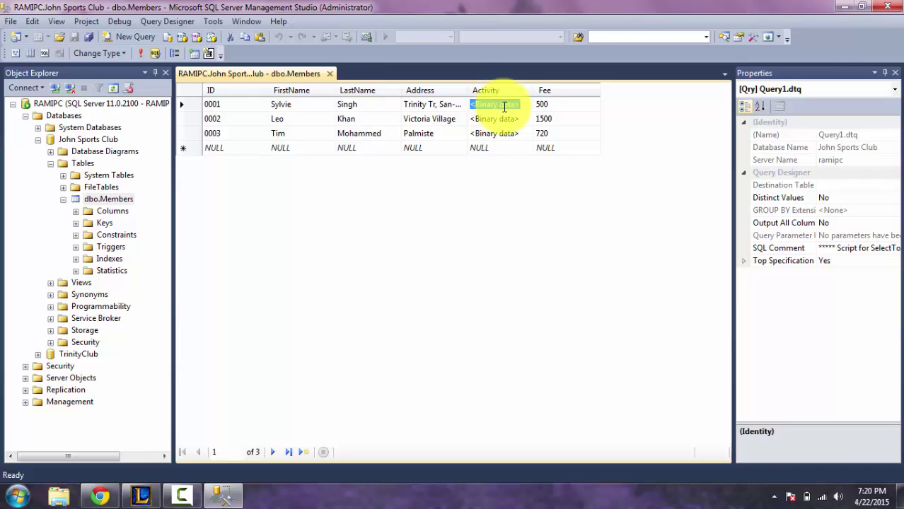
{"action": "left_click", "coordinate": [499, 118]}
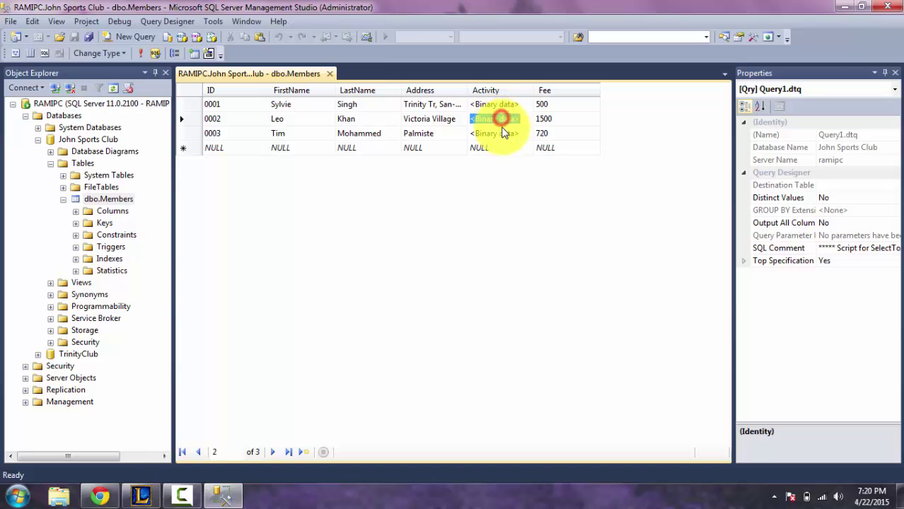
{"action": "left_click", "coordinate": [502, 126]}
{"action": "left_click", "coordinate": [503, 106]}
{"action": "left_click", "coordinate": [507, 117]}
{"action": "left_click", "coordinate": [503, 128]}
{"action": "left_click", "coordinate": [505, 104]}
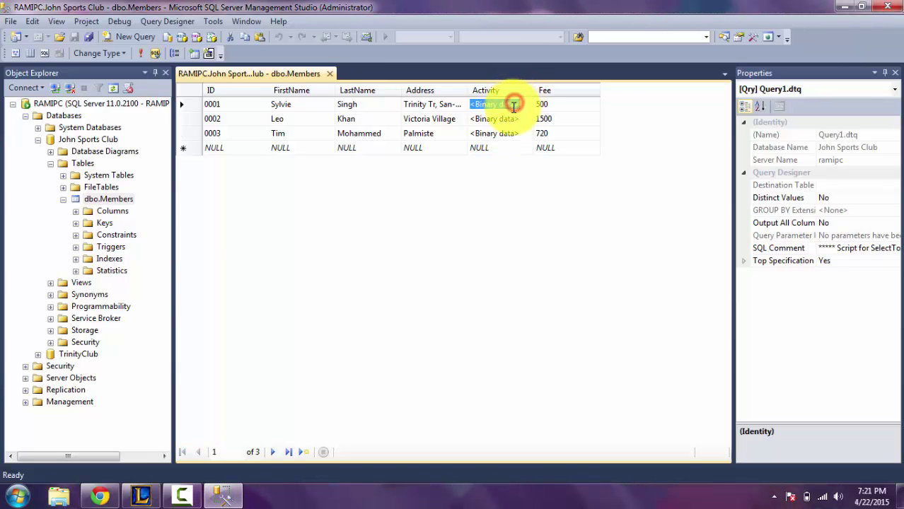
{"action": "left_click", "coordinate": [506, 116]}
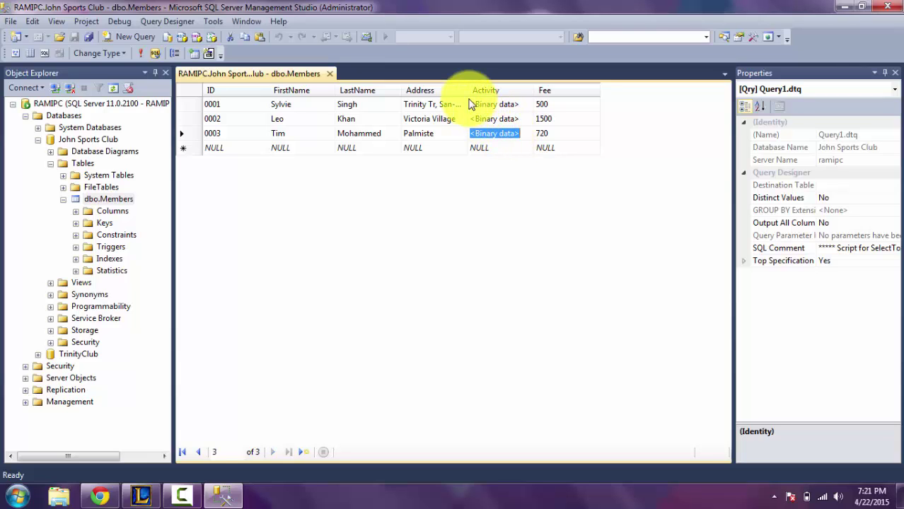
{"action": "left_click_drag", "start_coordinate": [470, 99], "coordinate": [500, 136]}
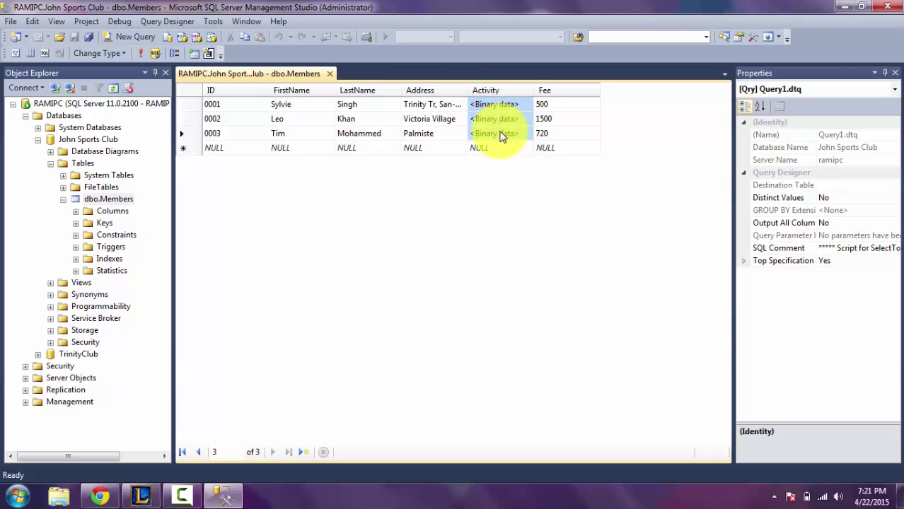
{"action": "left_click", "coordinate": [542, 104]}
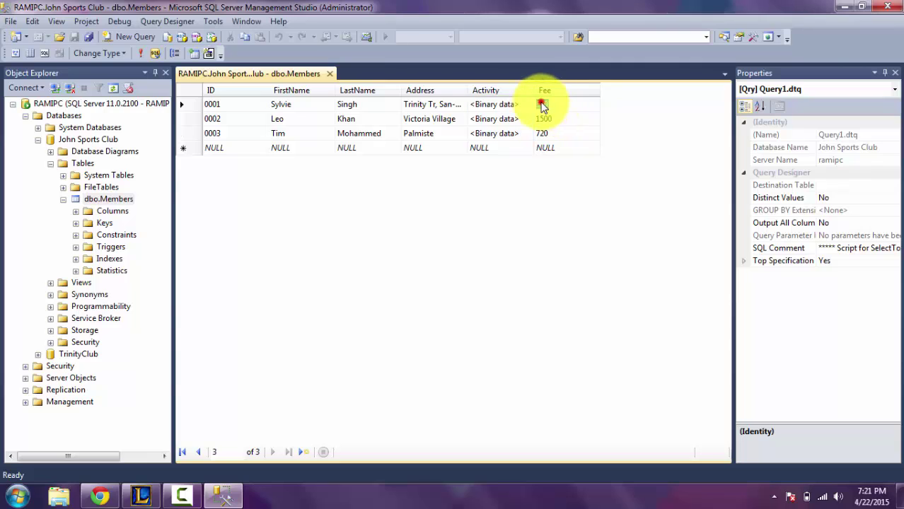
{"action": "mouse_move", "coordinate": [542, 104]}
{"action": "left_mouse_down"}
{"action": "mouse_move", "coordinate": [569, 135]}
{"action": "mouse_move", "coordinate": [591, 131]}
{"action": "mouse_move", "coordinate": [551, 176]}
{"action": "left_mouse_up"}
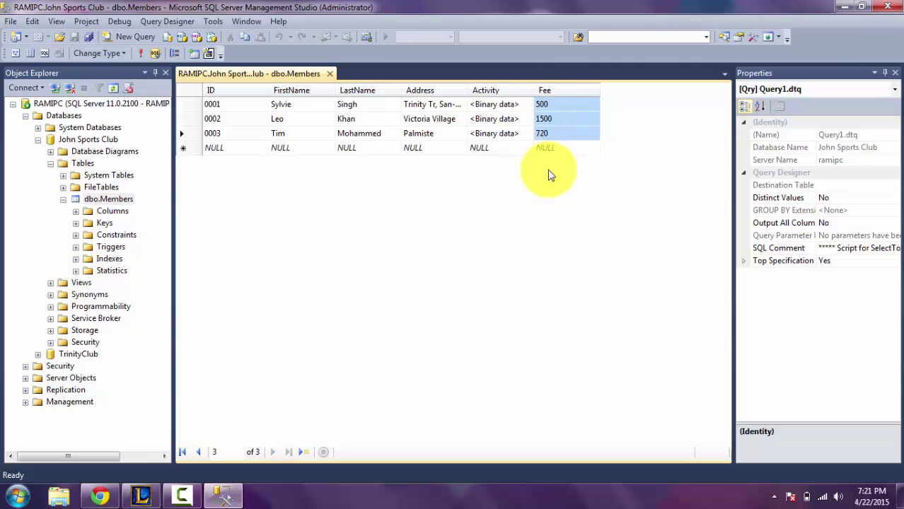
{"action": "left_click", "coordinate": [638, 228]}
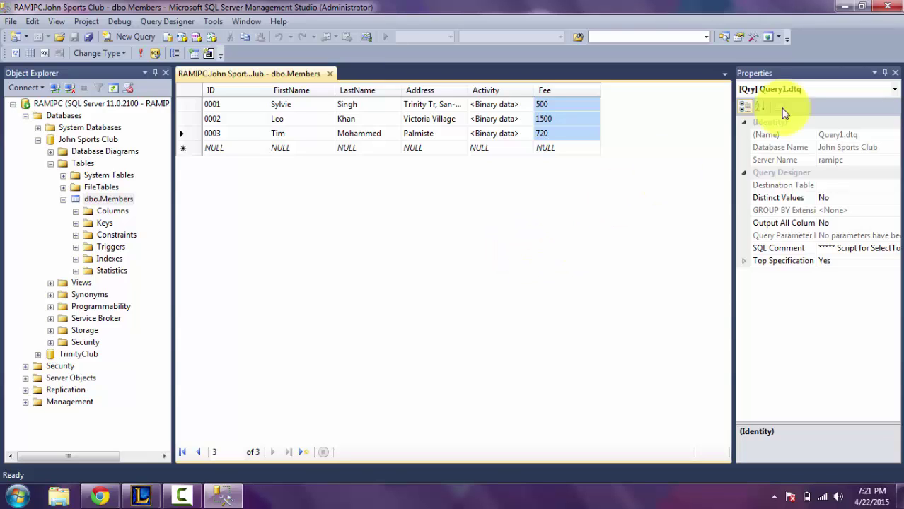
Step: Close SQL Server Management Studio
{"action": "left_click", "coordinate": [893, 7]}
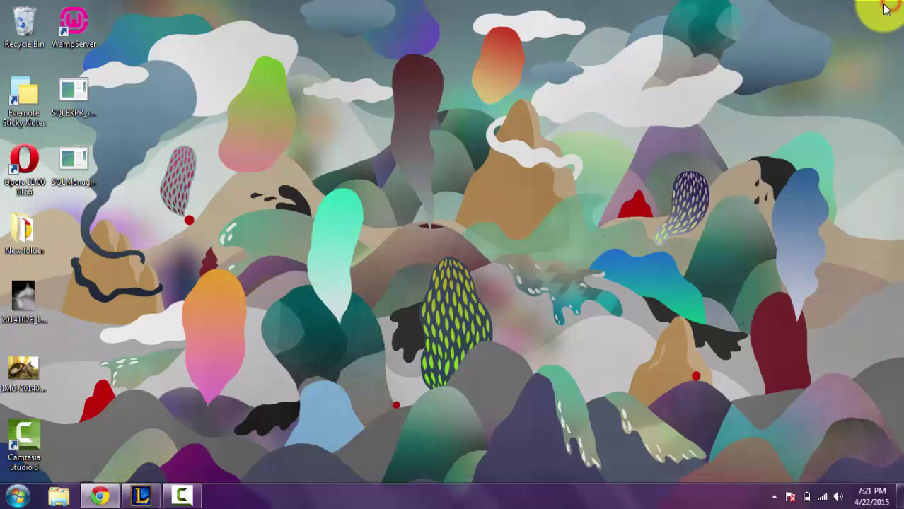
{"action": "left_click", "coordinate": [182, 495]}
{"action": "left_click", "coordinate": [873, 436]}
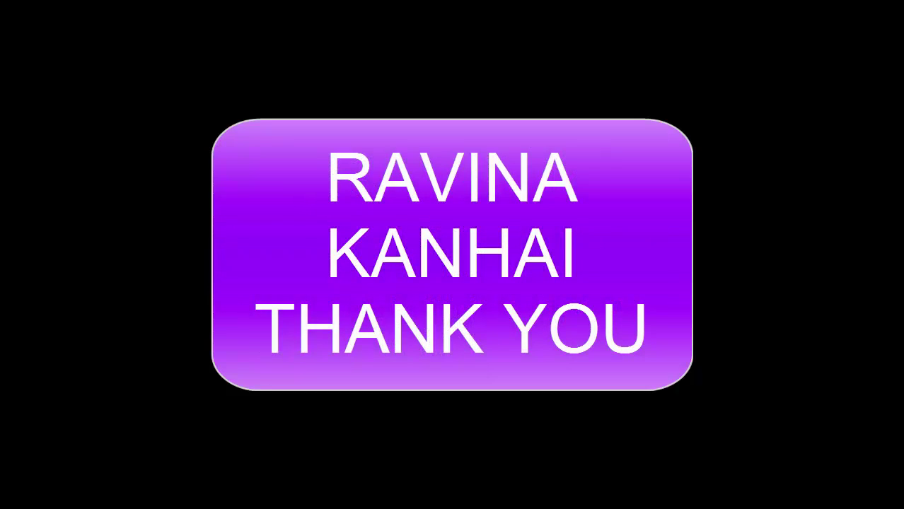